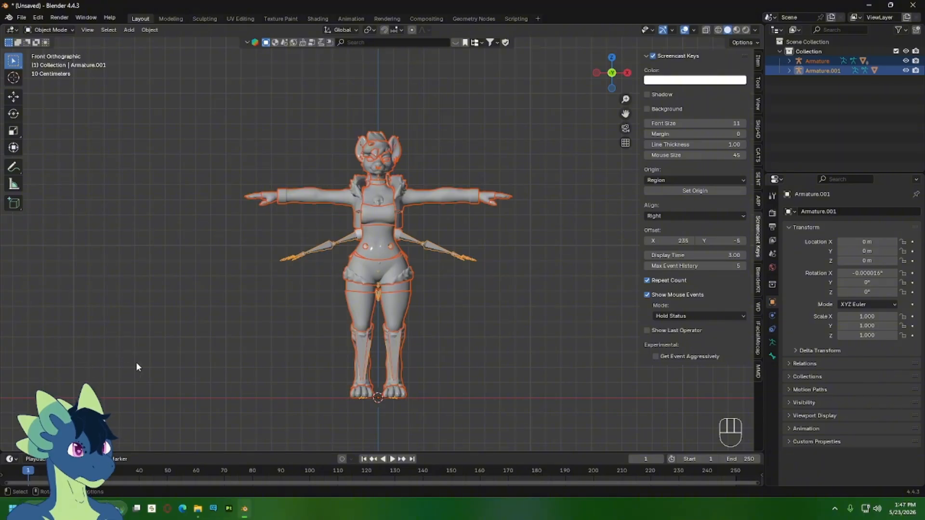
Step: Select the shirt's armature, Armature.001, and bring up the CATS tools
click(432, 254)
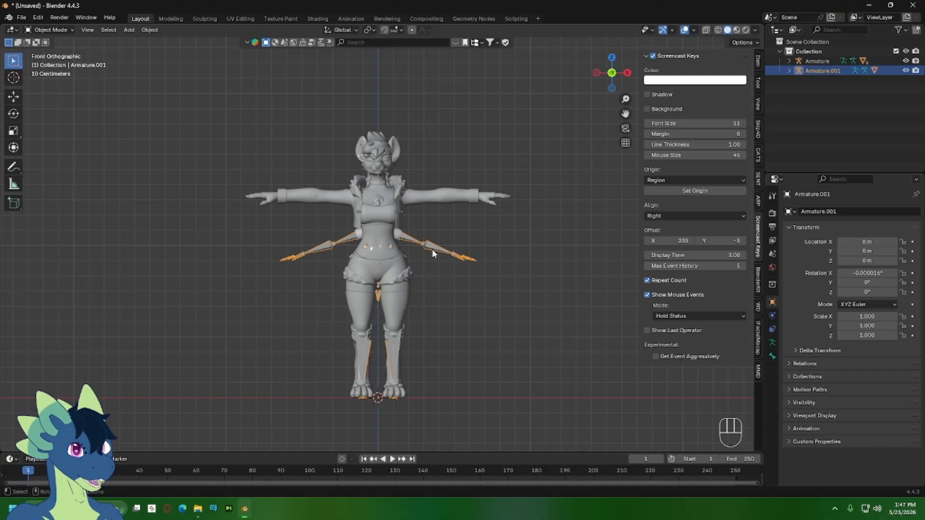
scroll(433, 254, up, 2)
click(759, 155)
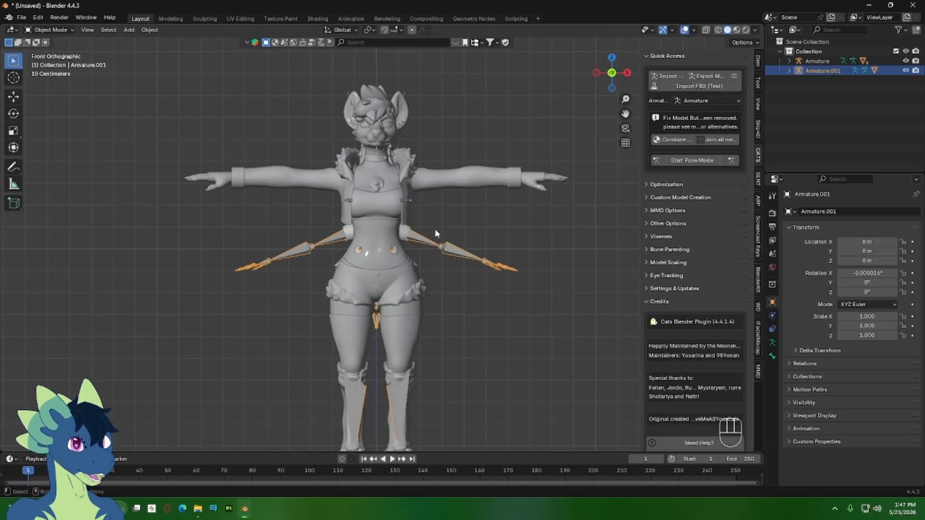
scroll(393, 212, up, 2)
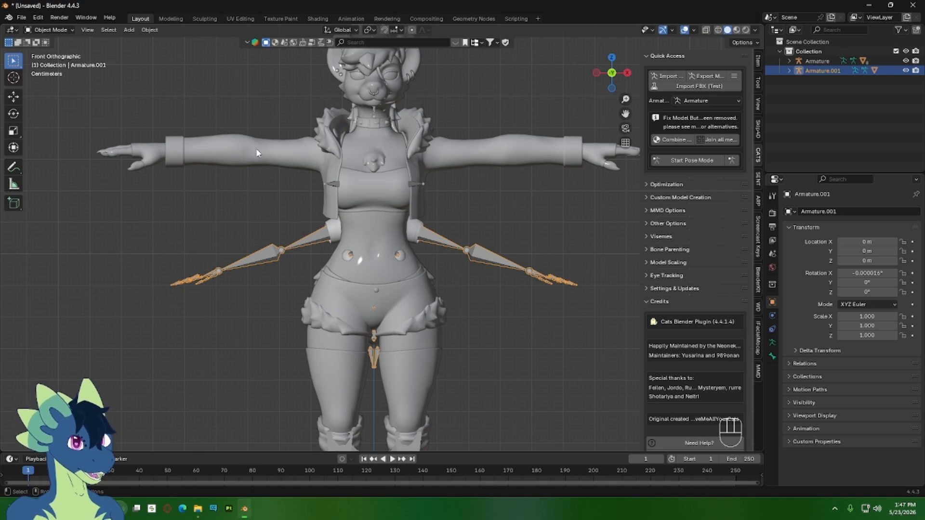
click(698, 101)
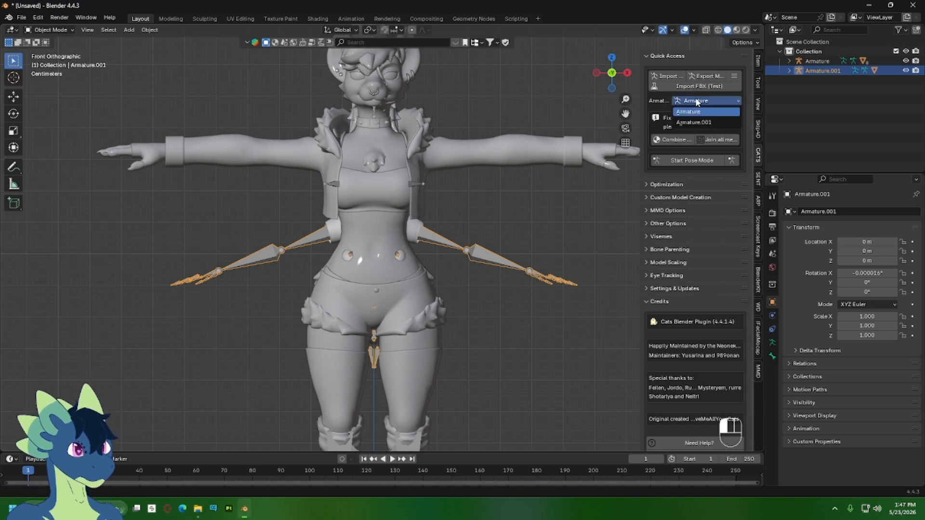
click(701, 112)
click(705, 163)
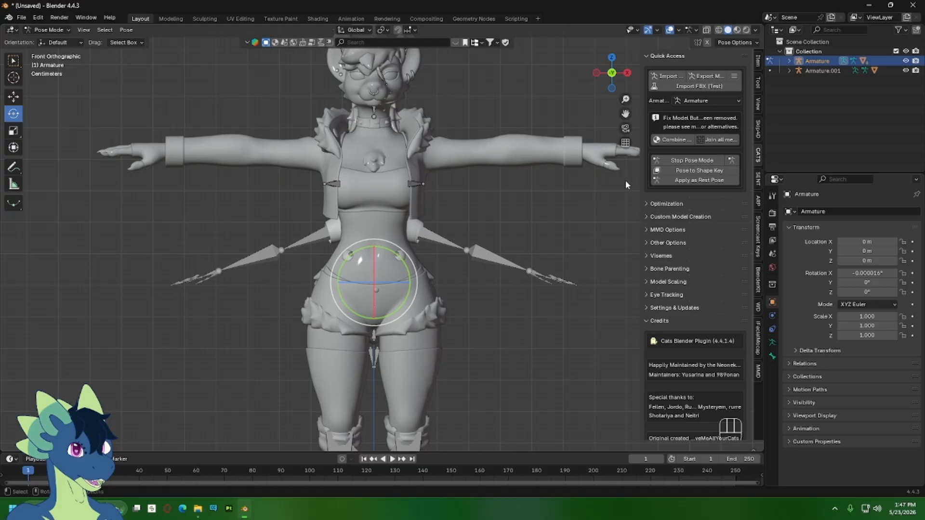
Step: Pose Armature.001 with both arms straight out horizontally and apply it as the rest pose
click(694, 101)
click(697, 124)
click(697, 160)
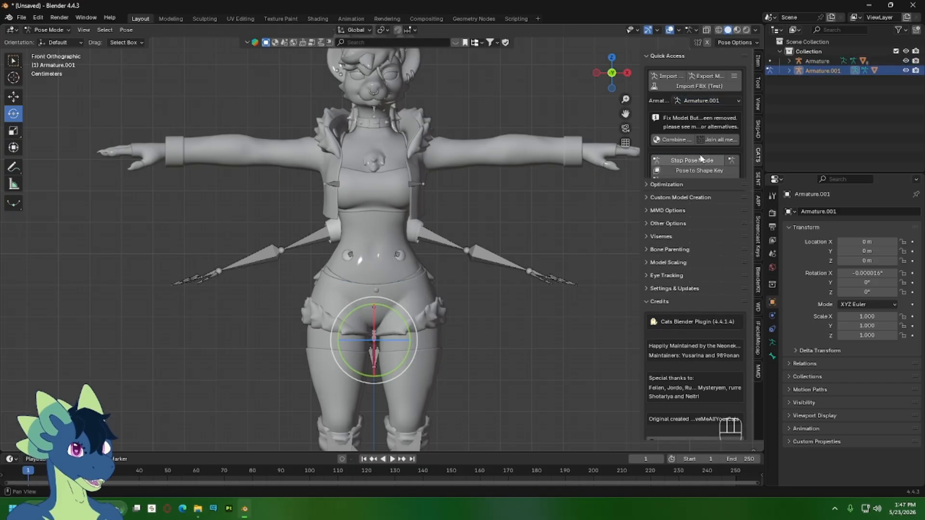
click(432, 242)
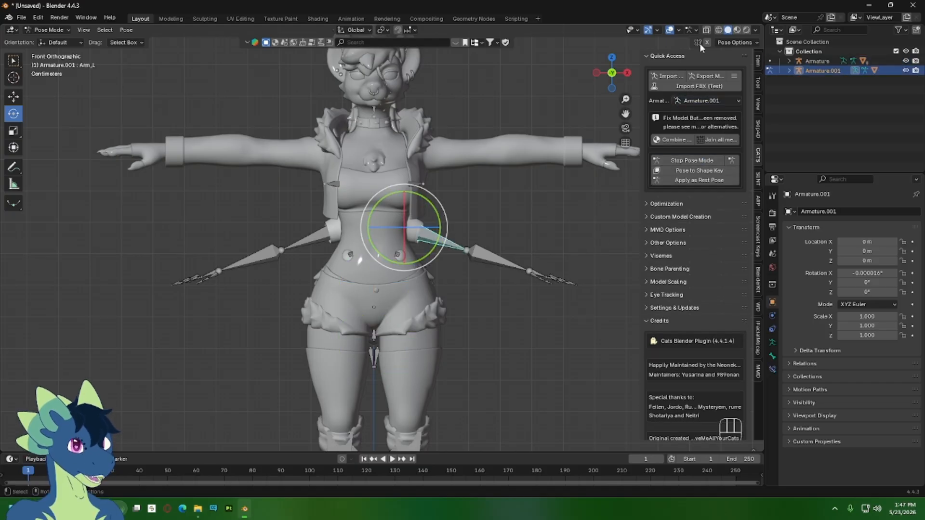
drag(438, 236, 443, 214)
click(718, 182)
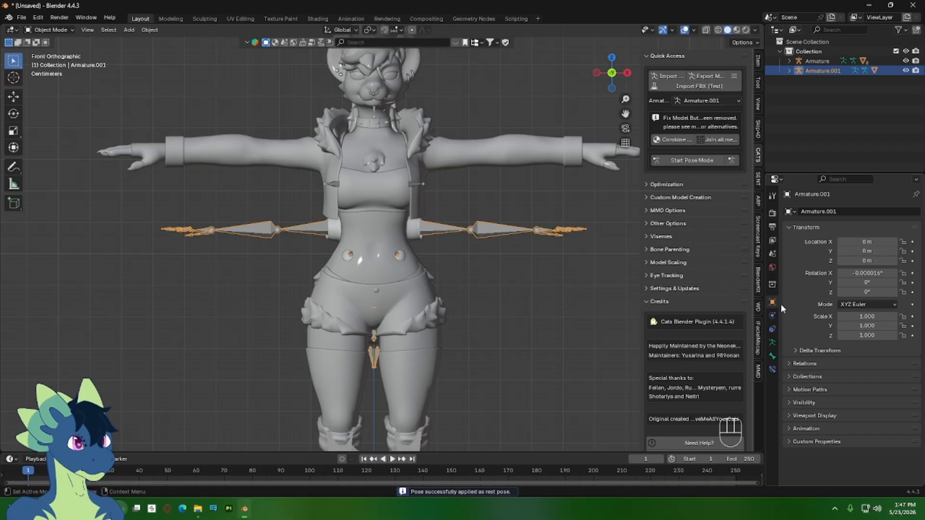
Step: Delete the jacket, hotpants and boots outfit mesh from the character
click(461, 162)
right_click(461, 161)
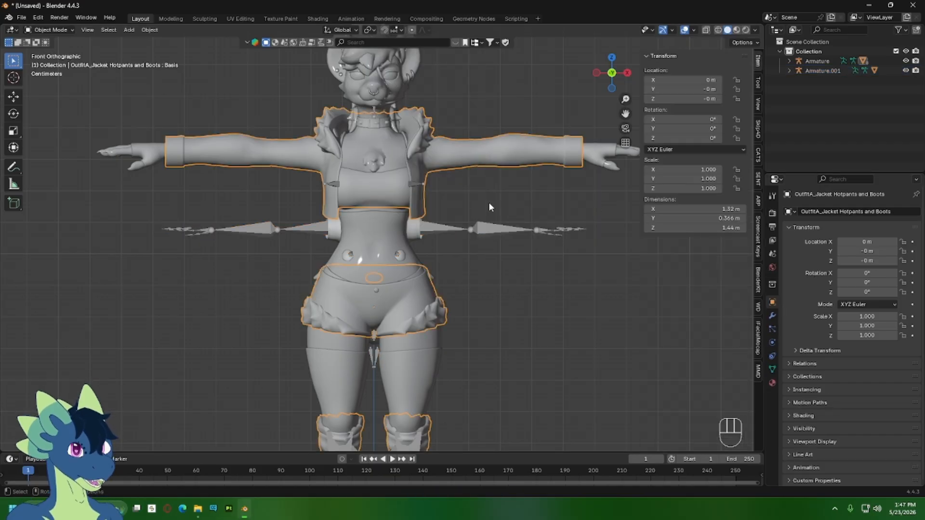
key(x)
click(473, 205)
Step: Delete the arm socks, thigh highs and choker mesh, and also the hair mesh
click(467, 151)
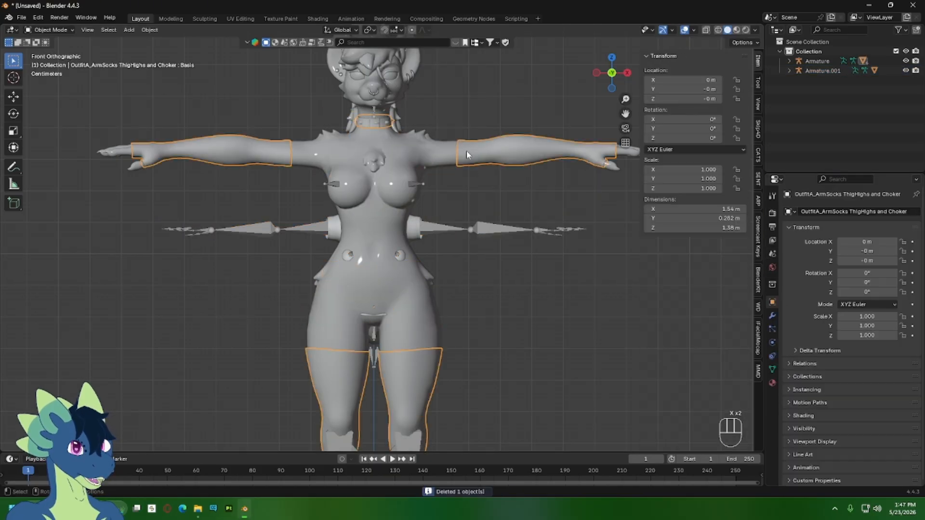
click(373, 63)
key(x)
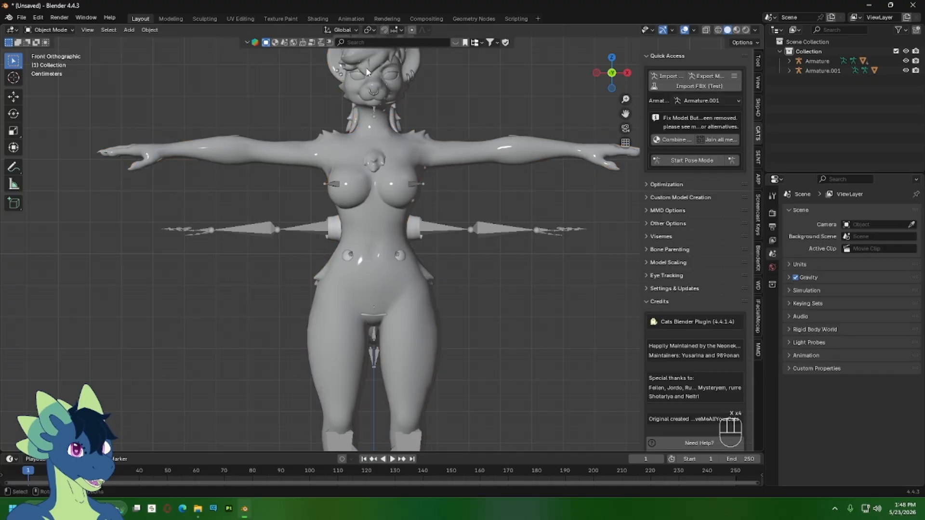
key(x)
click(374, 62)
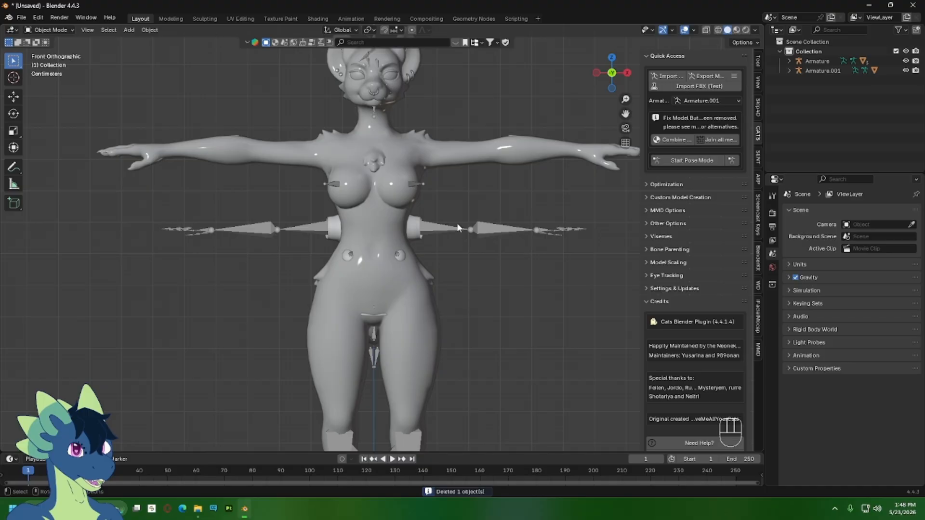
Step: Delete Armature.001, keeping its shirt mesh in the scene
click(458, 246)
right_click(474, 258)
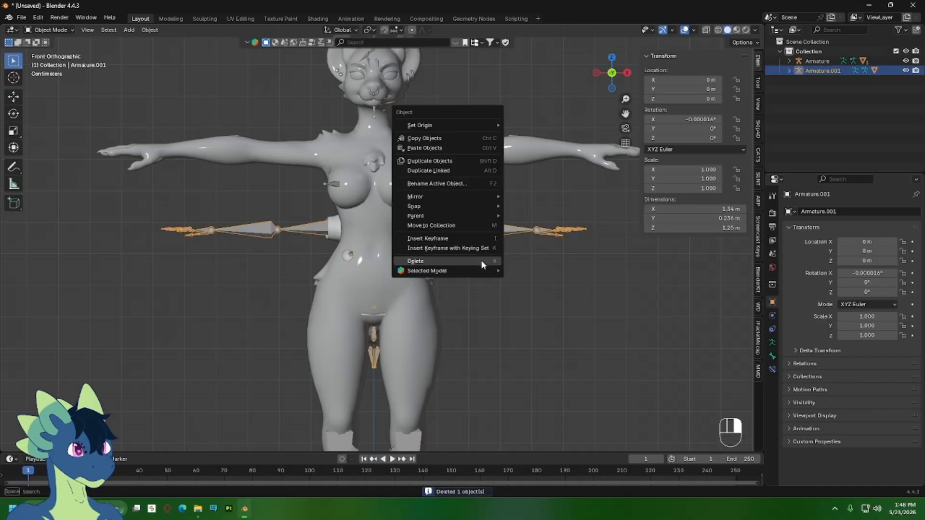
click(477, 261)
Step: Scale the shirt up uniformly to about 1.22 so it reaches the character's upper torso
click(328, 228)
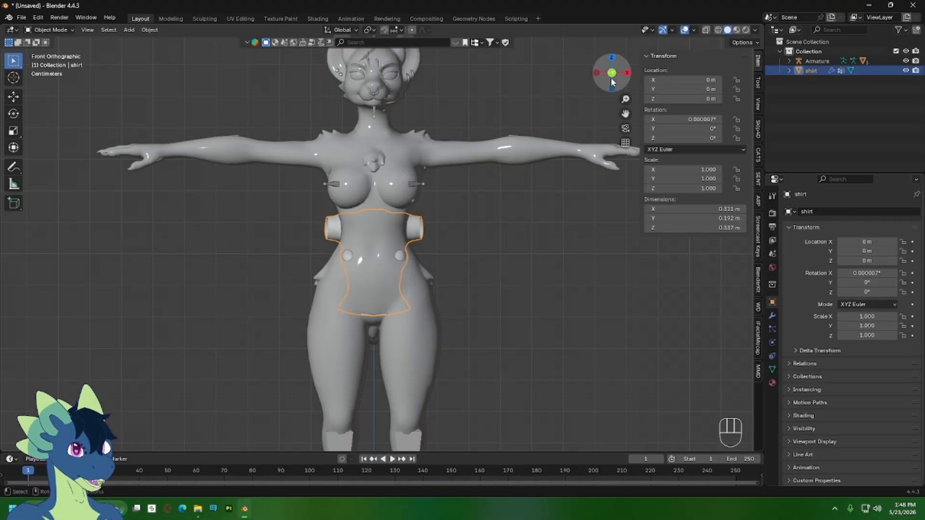
shift+middle_drag(461, 252, 470, 293)
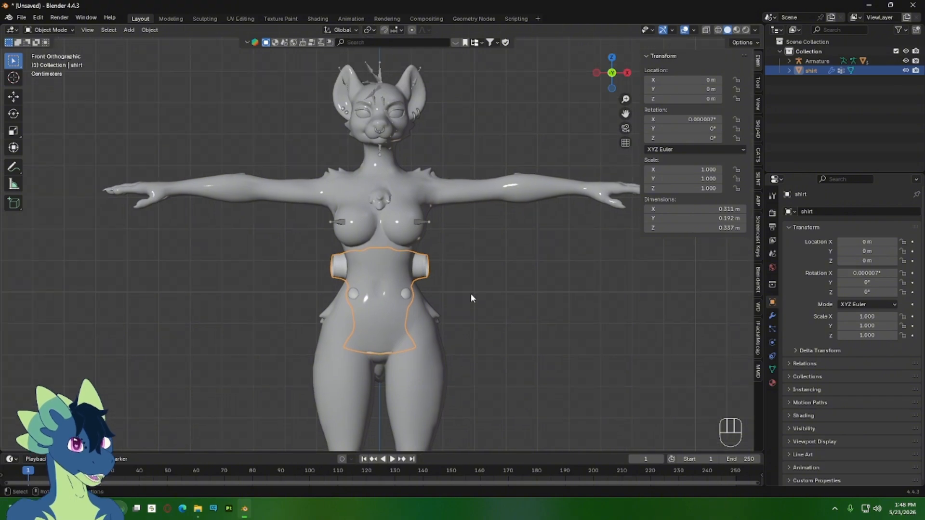
key(s)
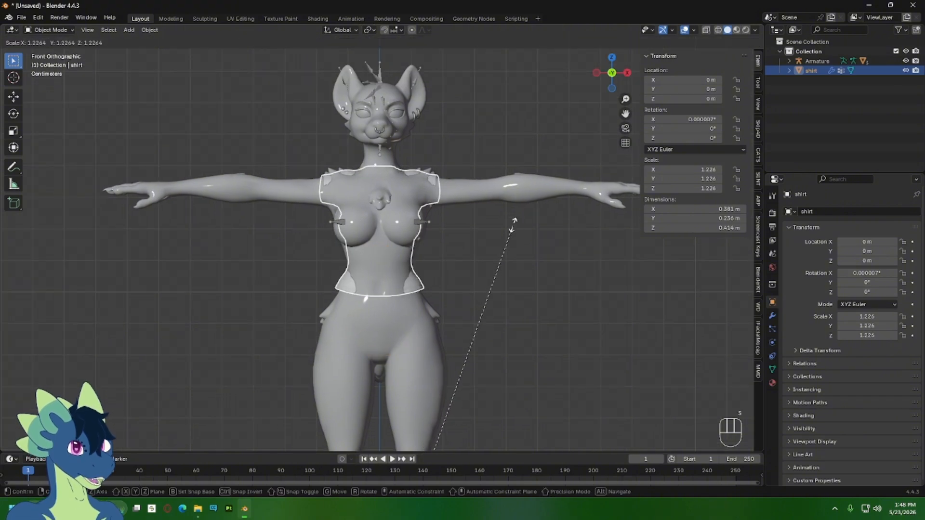
click(513, 226)
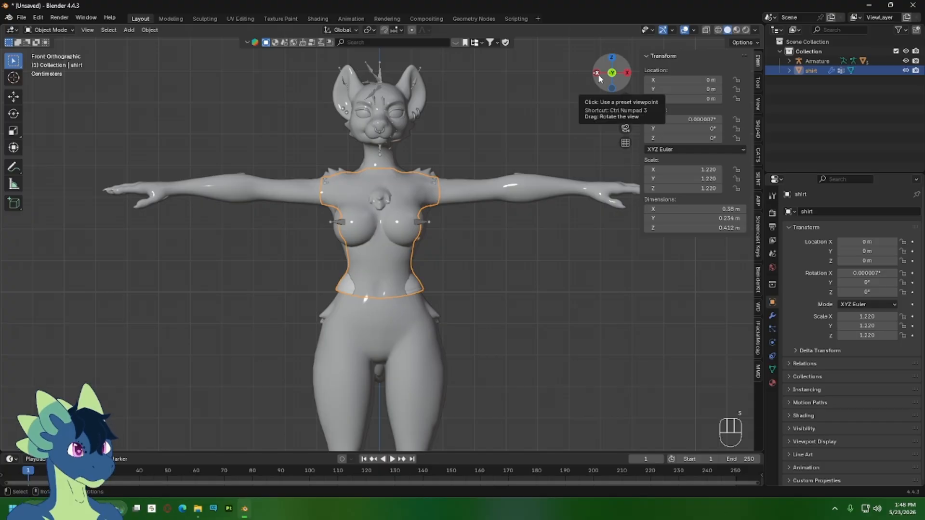
Step: From the side view, scale the shirt to about 1.277 and lower it along Z to about -0.063 m
drag(618, 83, 600, 79)
click(600, 79)
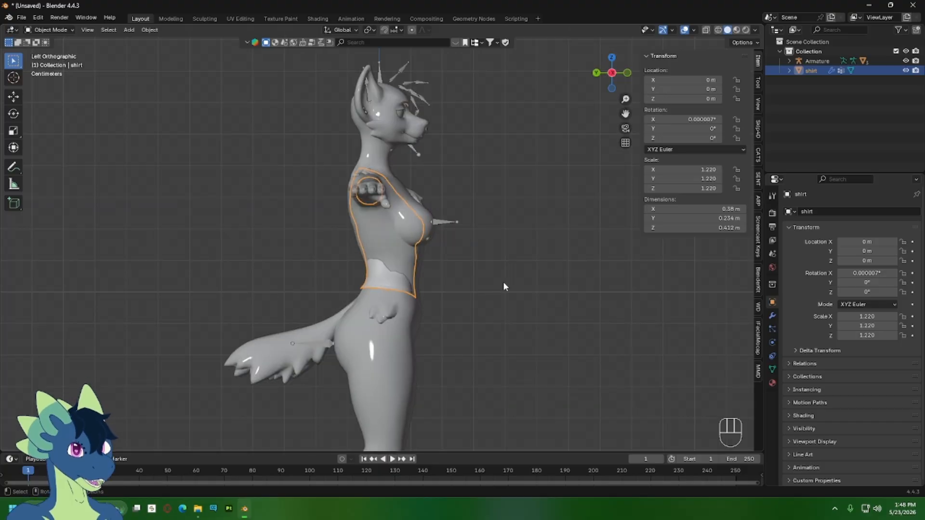
key(s)
click(533, 274)
key(g)
key(z)
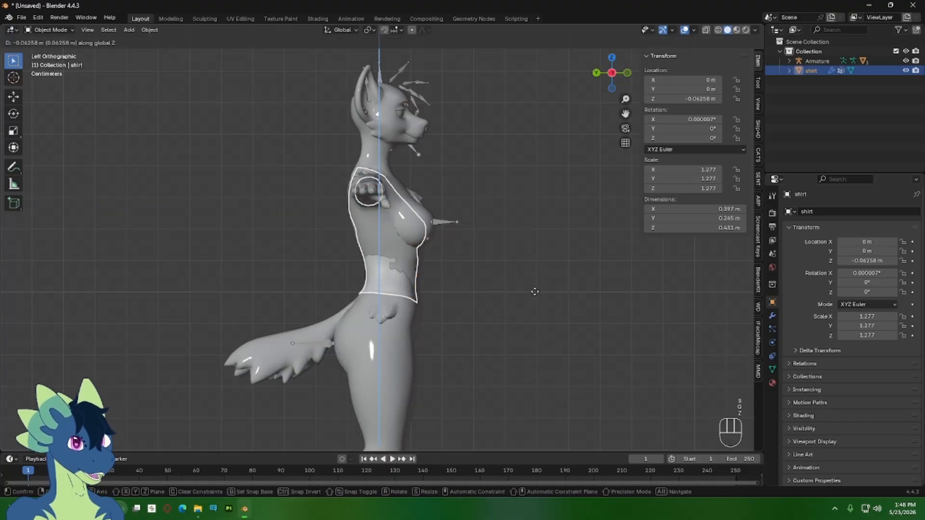
click(535, 292)
Step: Enlarge the shirt to a scale of about 1.302 and lower it to a Z location of about -0.078 m
key(s)
click(514, 268)
key(g)
key(z)
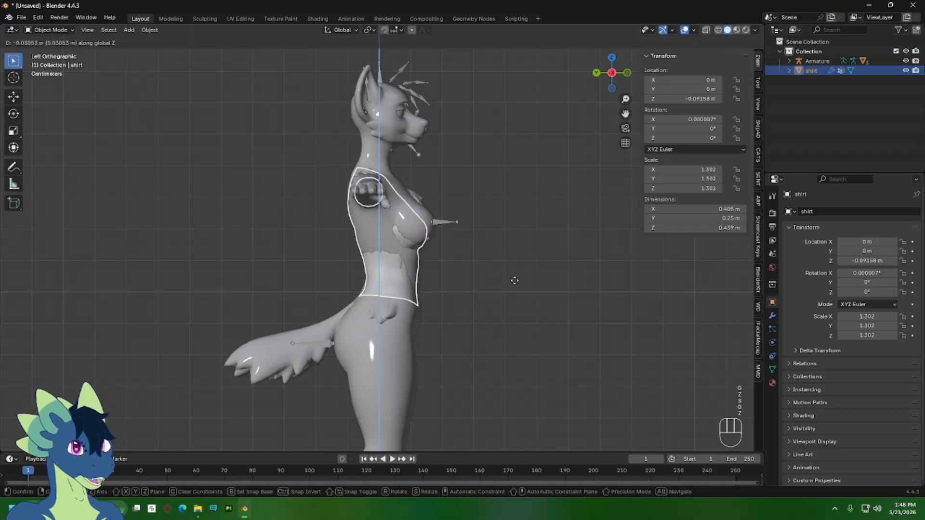
click(513, 271)
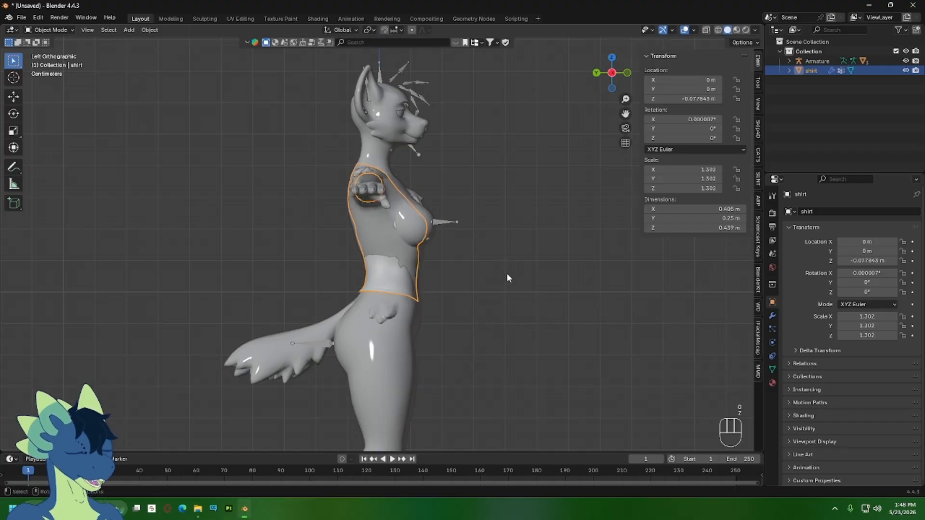
Step: From the front view, adjust the shirt's height on the torso to a Z location of about -0.086 m
middle_drag(507, 273, 420, 241)
click(598, 73)
scroll(454, 197, up, 4)
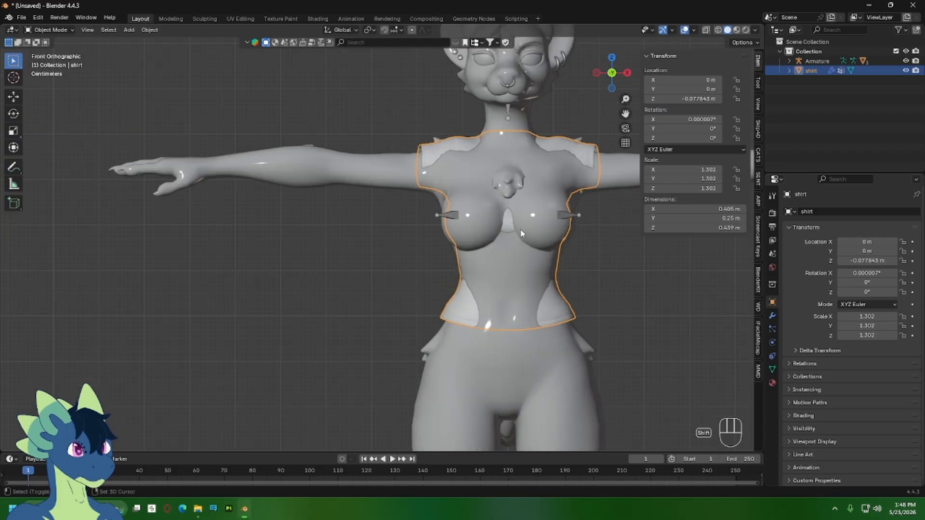
key(g)
key(z)
click(487, 211)
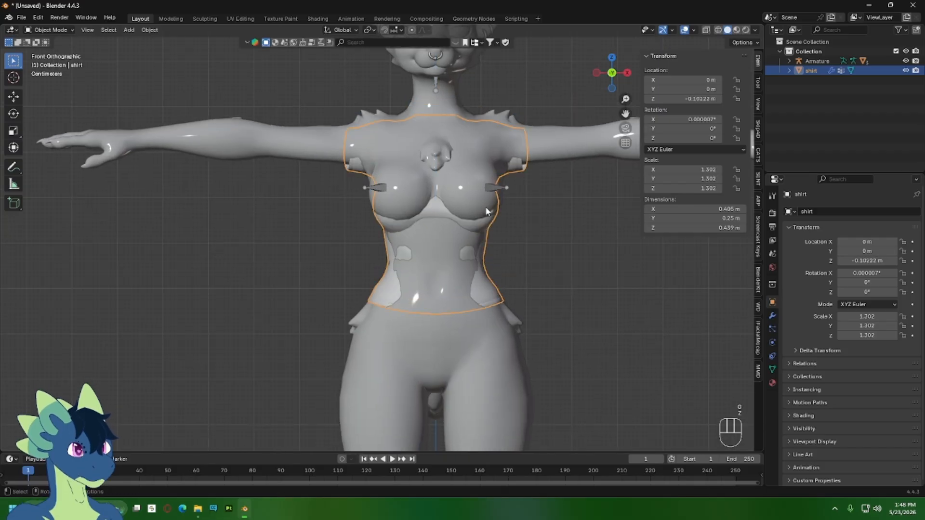
key(g)
key(z)
click(541, 195)
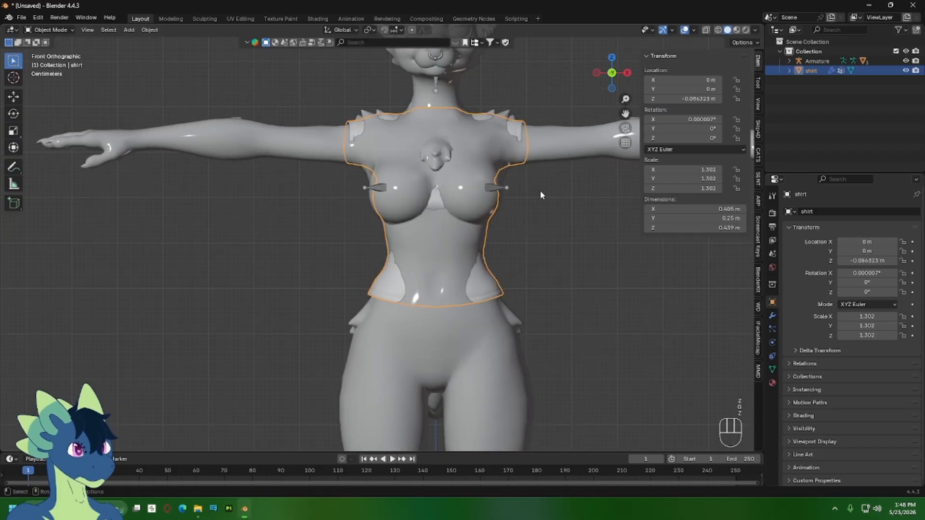
key(s)
click(553, 189)
key(ctrl+z)
Step: Set the shirt's origin to its geometry and scale the shirt around it to fit the torso
click(152, 29)
mouse_move(192, 51)
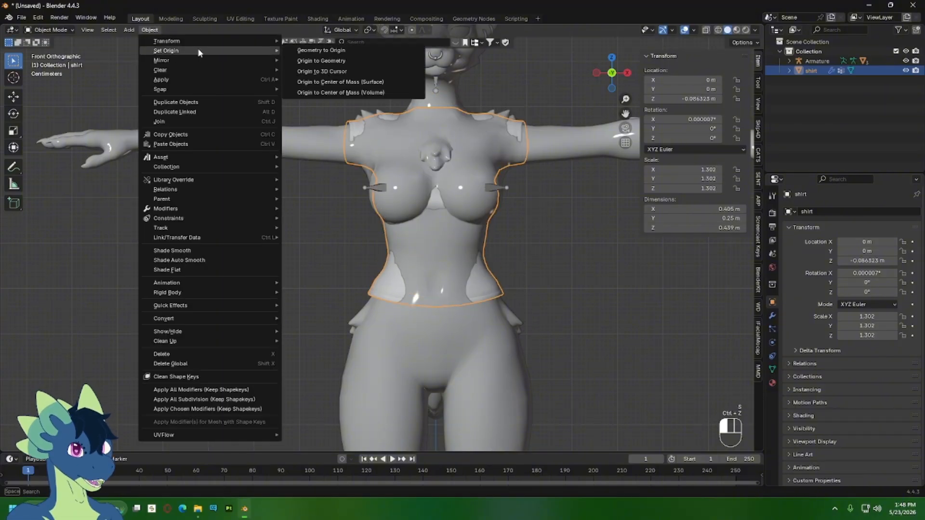
click(334, 61)
key(s)
click(538, 243)
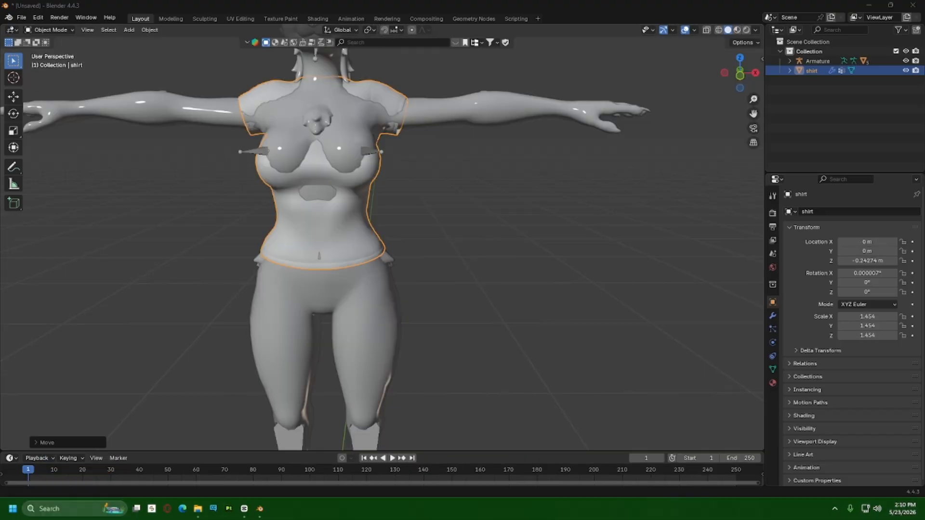
Step: Delete all vertex groups from the shirt mesh
scroll(647, 320, down, 1)
shift+middle_drag(429, 243, 533, 354)
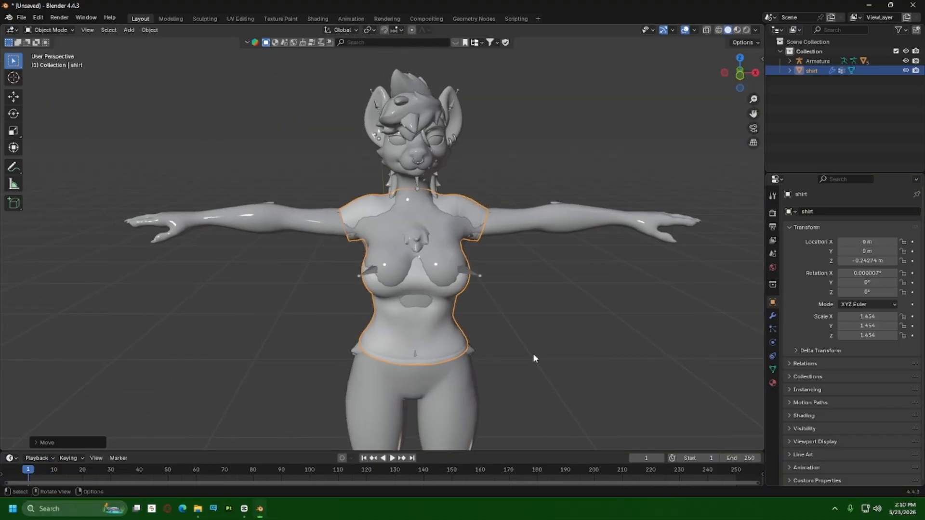
scroll(464, 297, down, 1)
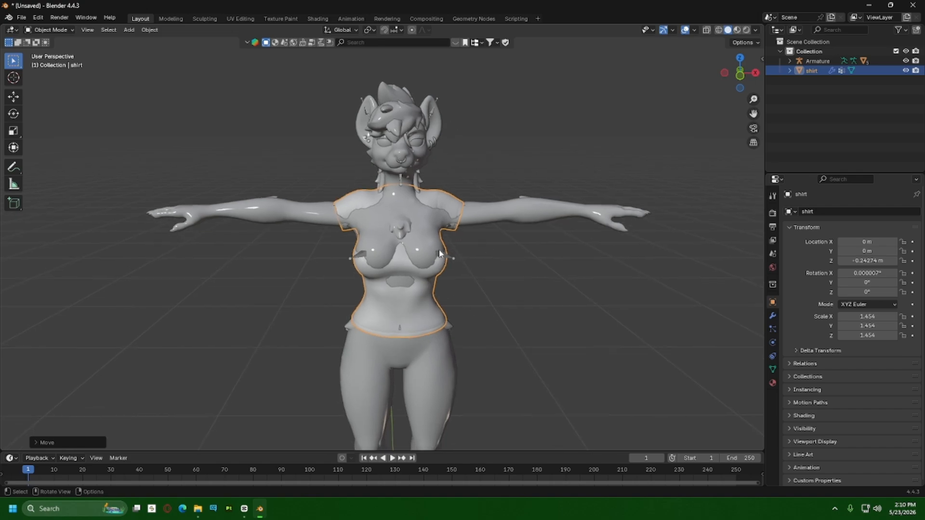
drag(765, 308, 709, 308)
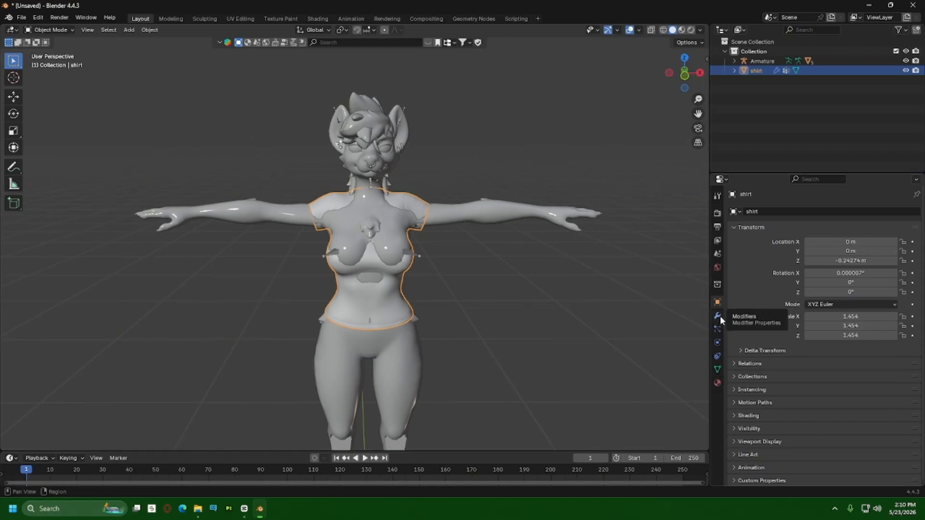
click(718, 369)
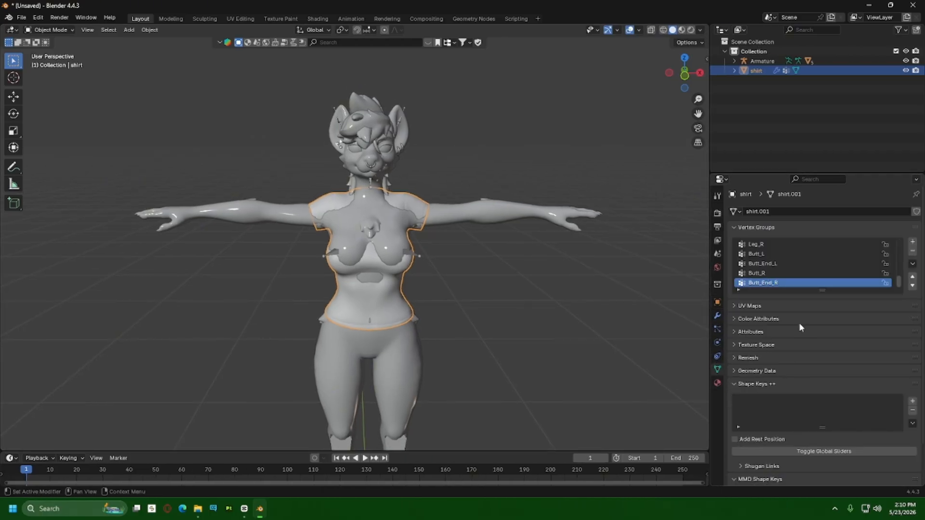
scroll(787, 282, up, 1)
scroll(786, 282, up, 4)
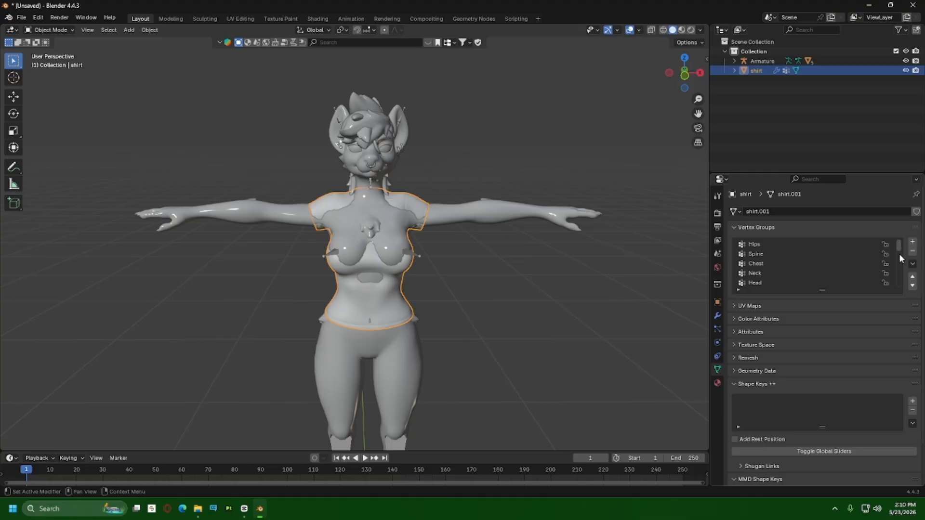
click(913, 263)
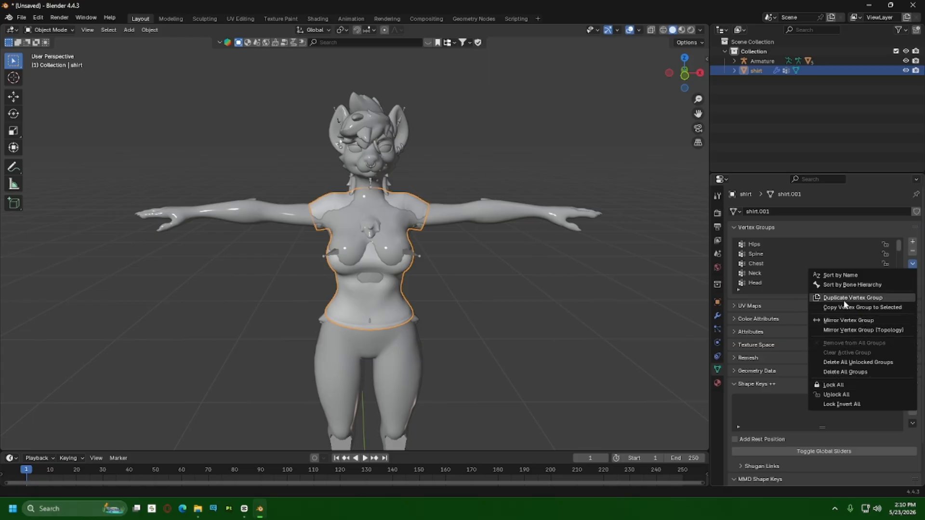
click(850, 372)
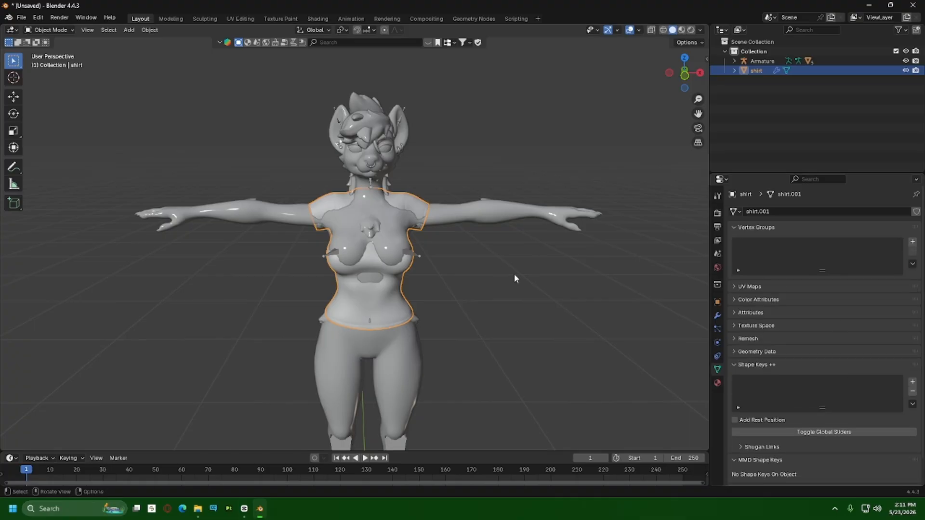
Step: Switch to the Sculpting workspace with the shirt as the active mesh
scroll(406, 226, up, 2)
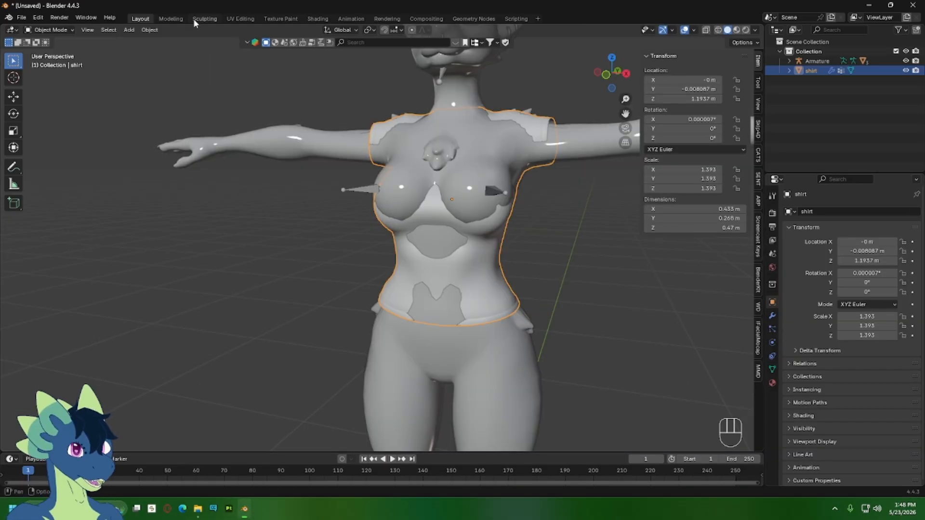
click(205, 18)
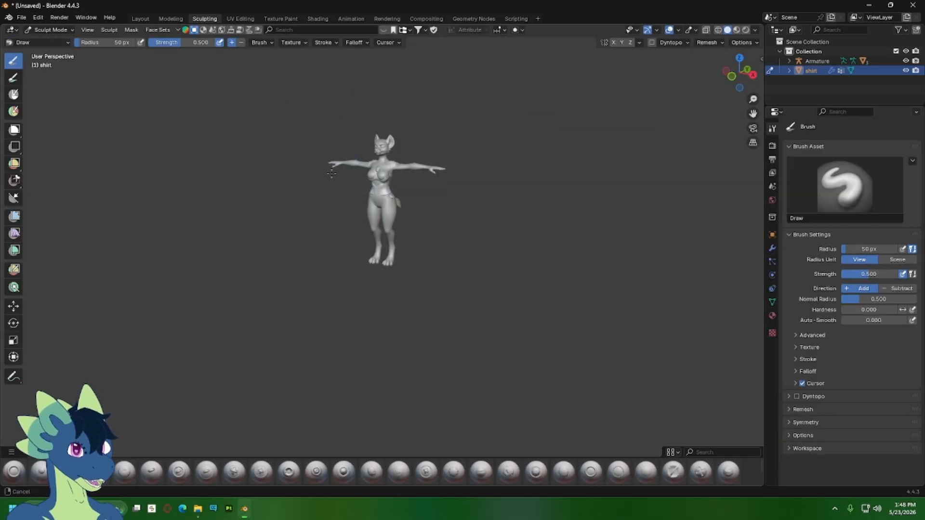
scroll(385, 207, up, 9)
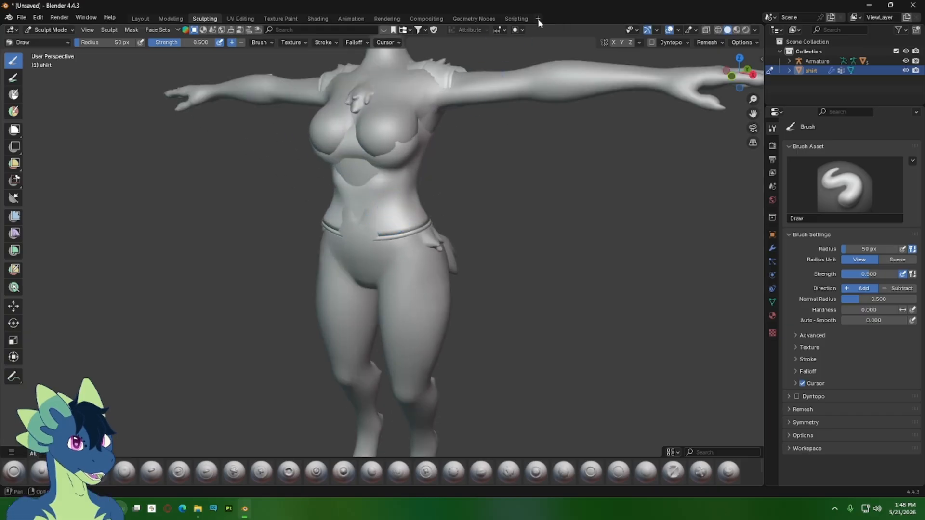
click(537, 19)
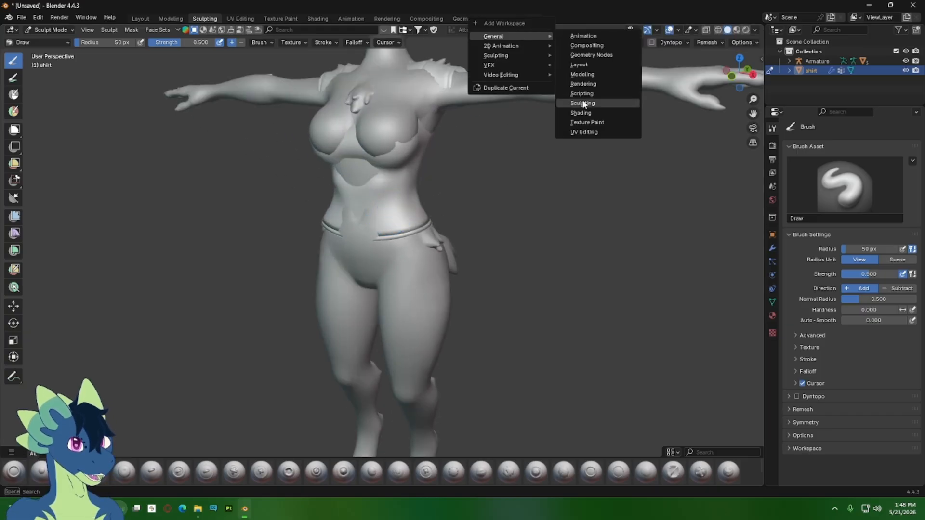
middle_drag(626, 98, 670, 94)
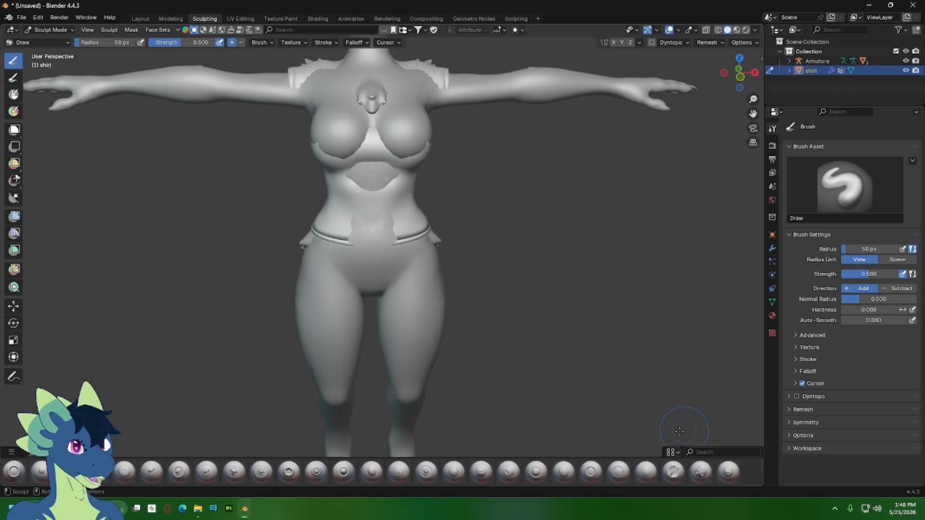
Step: Enlarge the brush asset shelf to two rows and choose the Elastic Grab brush
scroll(603, 475, down, 1)
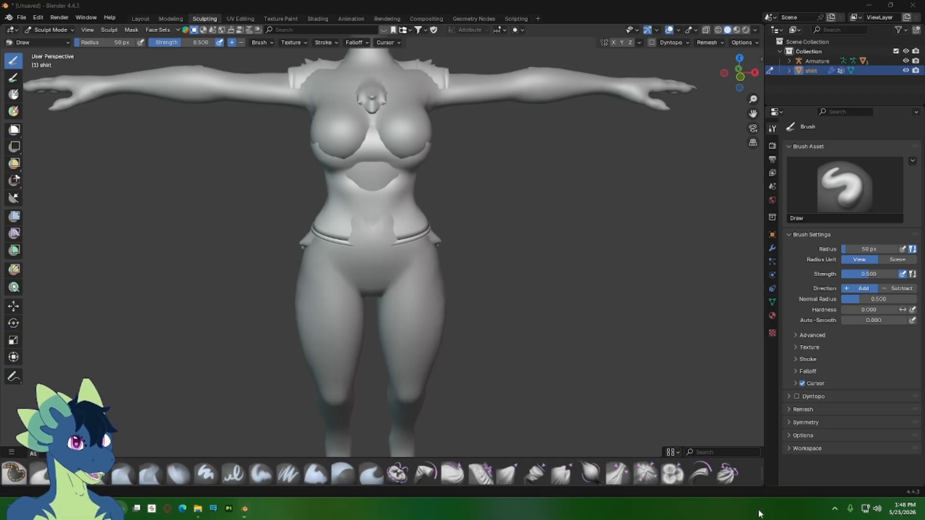
scroll(684, 475, down, 2)
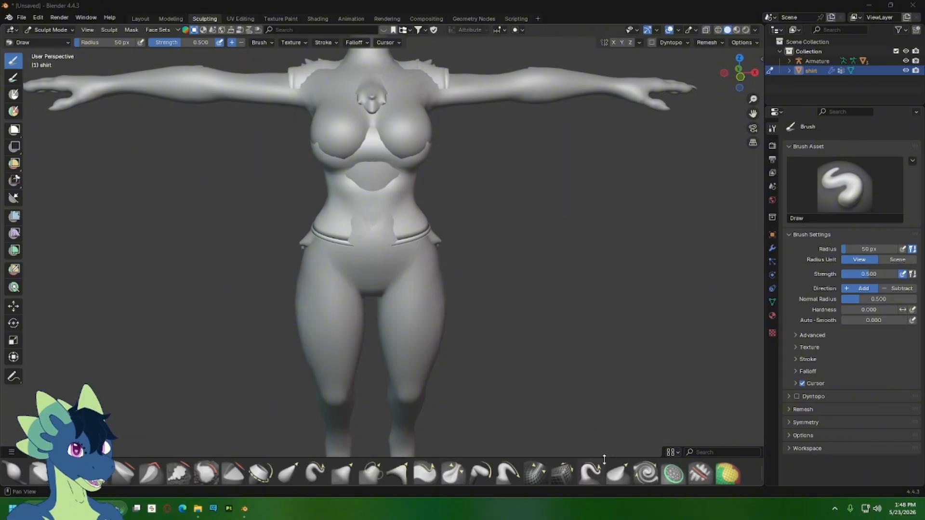
click(590, 474)
drag(602, 458, 603, 430)
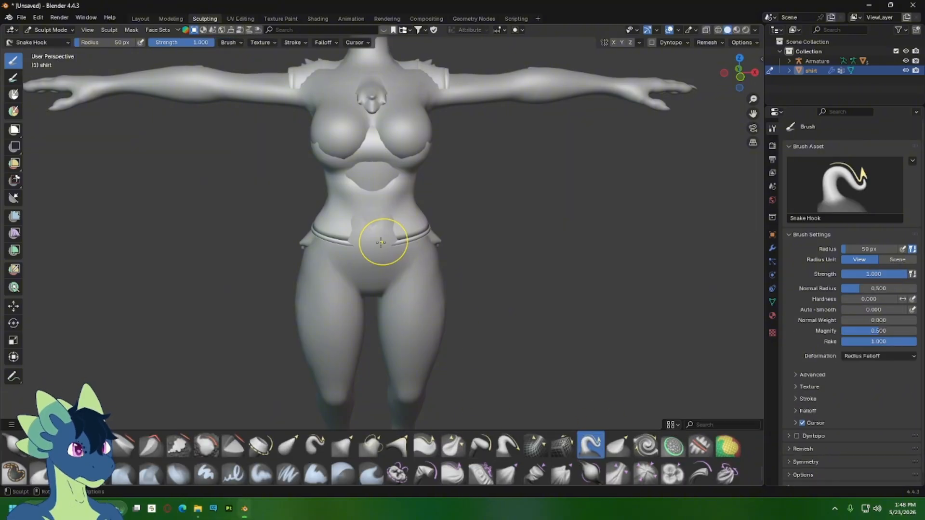
middle_drag(381, 242, 493, 426)
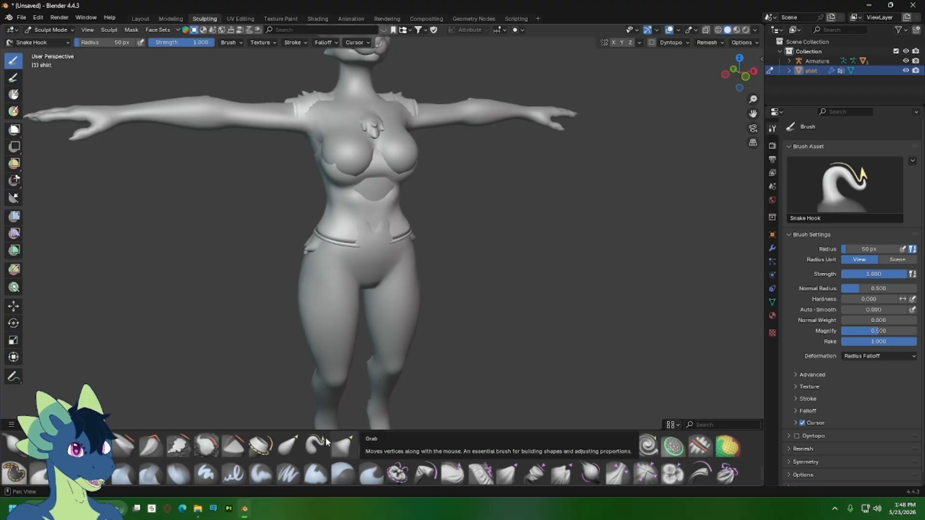
click(297, 443)
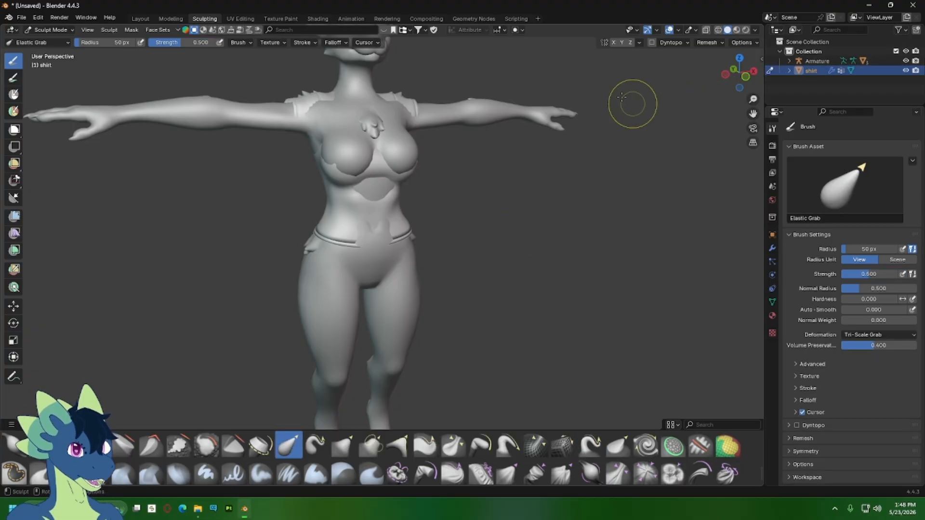
Step: Turn on X-axis mirror symmetry for sculpting the shirt
click(613, 42)
shift+middle_drag(511, 147, 521, 283)
middle_drag(440, 265, 539, 284)
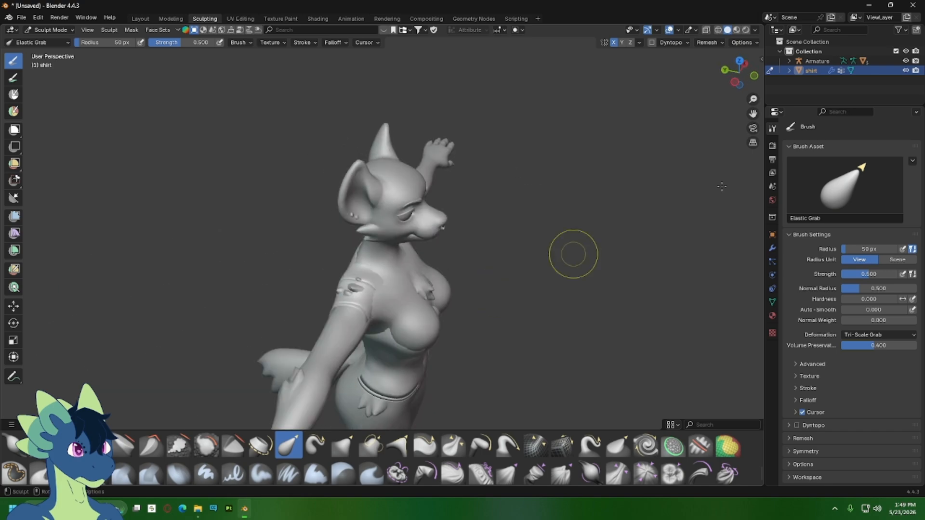
click(740, 83)
click(740, 59)
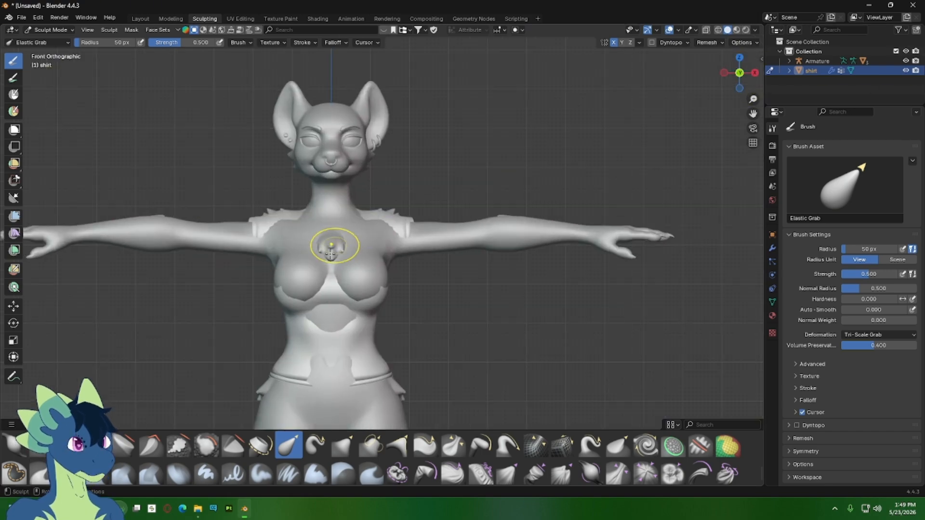
Step: Pull the shirt's front outward over the lower bust with the Elastic Grab brush
mouse_move(331, 251)
middle_down()
mouse_move(408, 275)
mouse_move(376, 272)
mouse_move(372, 321)
middle_up()
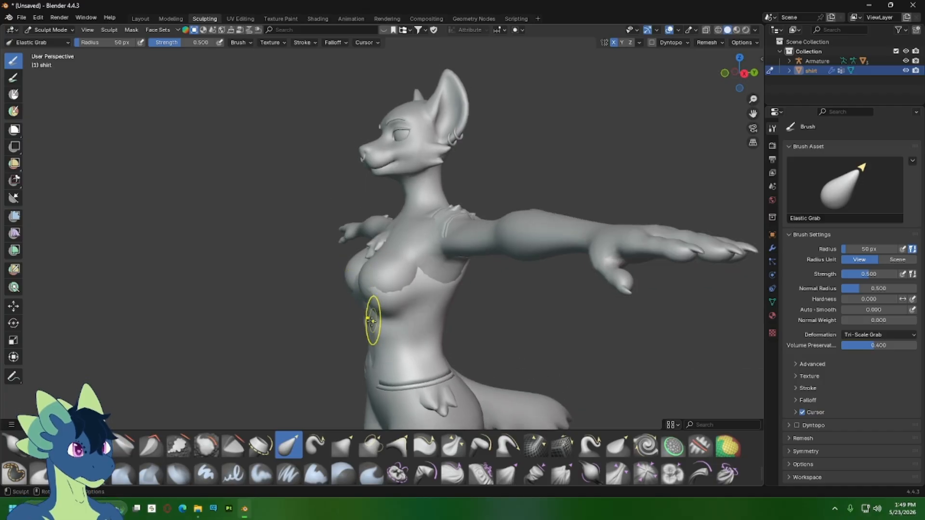
scroll(368, 312, up, 3)
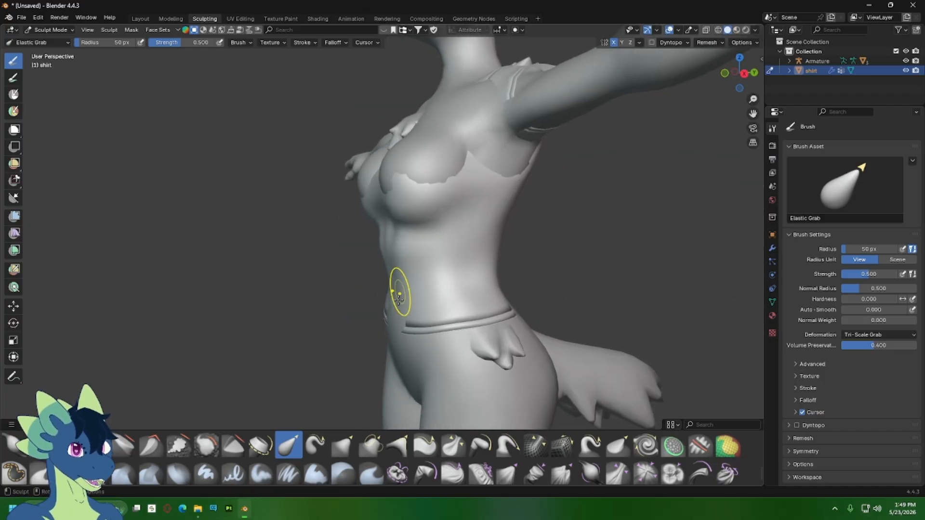
middle_drag(391, 316, 215, 423)
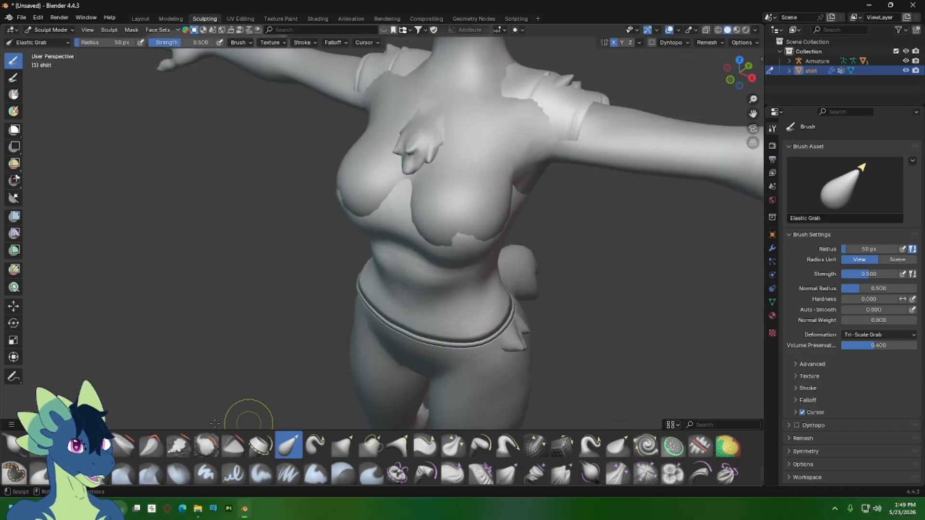
middle_drag(389, 418, 318, 316)
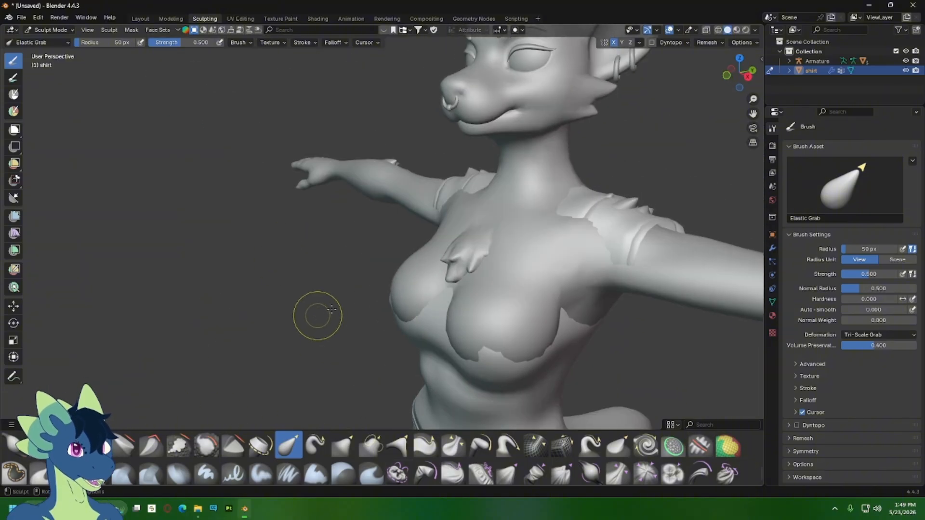
middle_drag(427, 302, 408, 298)
drag(408, 297, 435, 305)
middle_drag(435, 305, 439, 321)
drag(435, 273, 437, 280)
mouse_move(437, 280)
middle_down()
mouse_move(429, 271)
mouse_move(407, 276)
middle_up()
drag(429, 303, 435, 323)
scroll(434, 332, up, 2)
shift+middle_drag(434, 332, 459, 244)
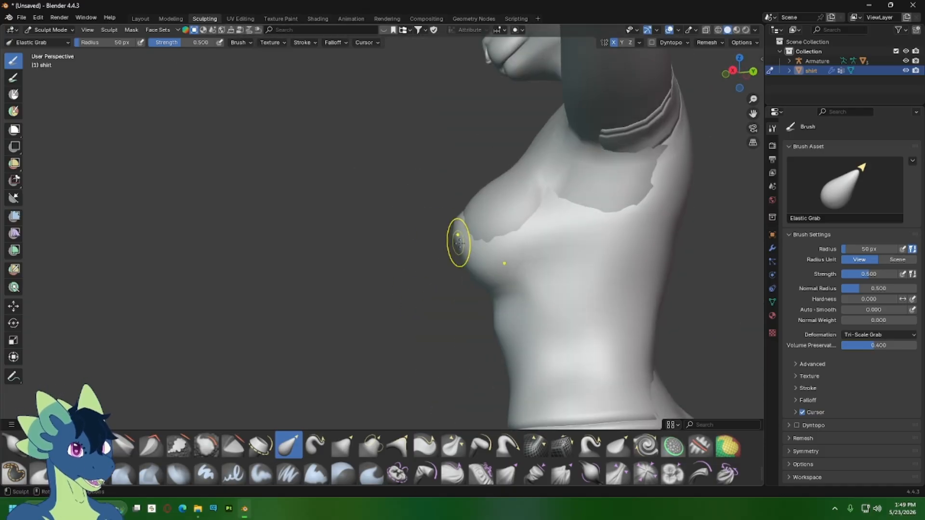
Step: Stretch the shirt forward over the tip and outer side of the bust with Elastic Grab strokes
drag(448, 253, 446, 228)
middle_drag(495, 215, 487, 225)
scroll(487, 225, down, 2)
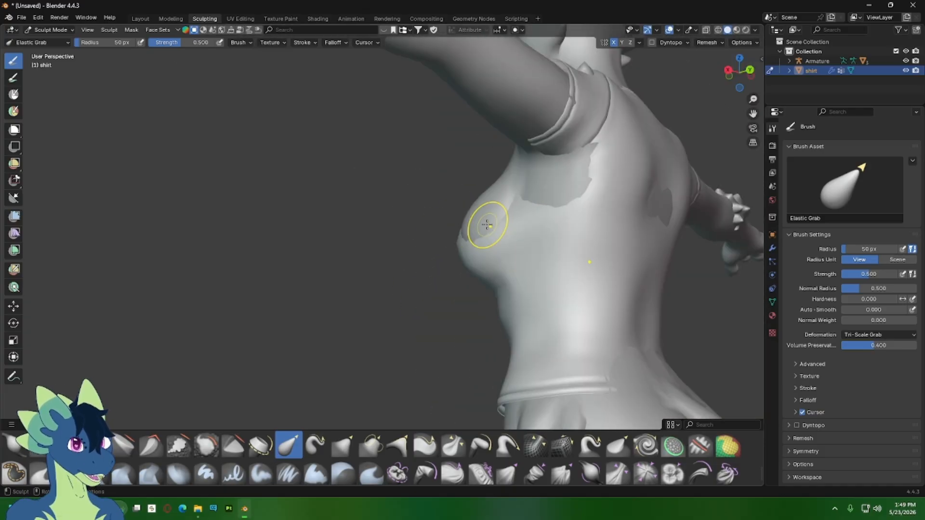
drag(488, 219, 473, 220)
middle_drag(461, 209, 470, 228)
drag(462, 215, 458, 215)
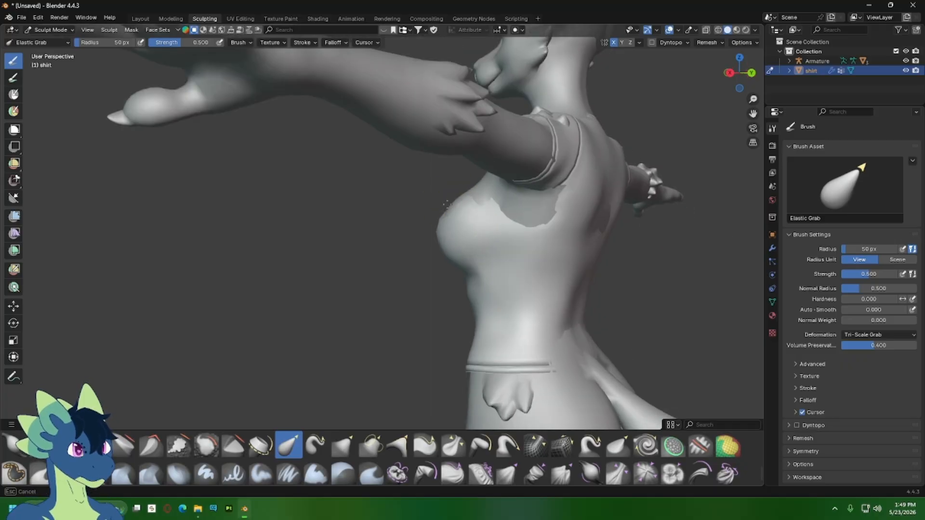
Step: Raise the shirt over the upper chest toward the collar with Elastic Grab to cover the exposed body
middle_drag(459, 215, 532, 241)
drag(459, 194, 461, 184)
mouse_move(467, 186)
middle_down()
mouse_move(583, 179)
mouse_move(487, 201)
mouse_move(487, 174)
mouse_move(478, 211)
middle_up()
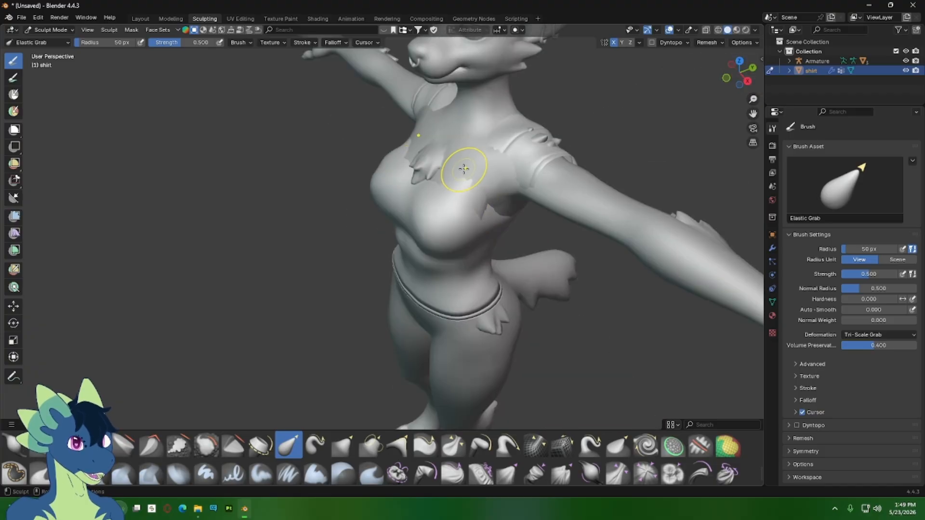
mouse_move(460, 168)
mouse_down()
mouse_move(441, 150)
mouse_move(445, 142)
mouse_up()
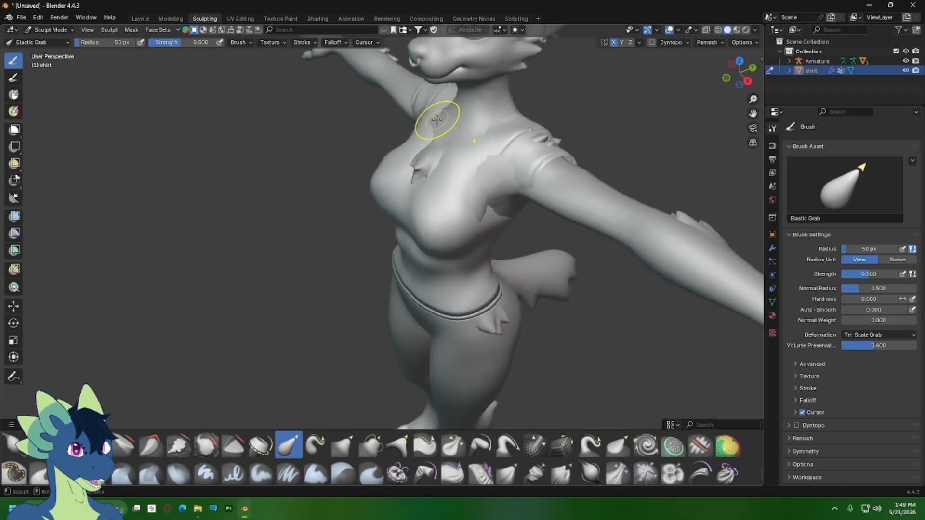
mouse_move(437, 119)
middle_down()
mouse_move(451, 93)
mouse_move(423, 196)
mouse_move(488, 217)
mouse_move(512, 289)
middle_up()
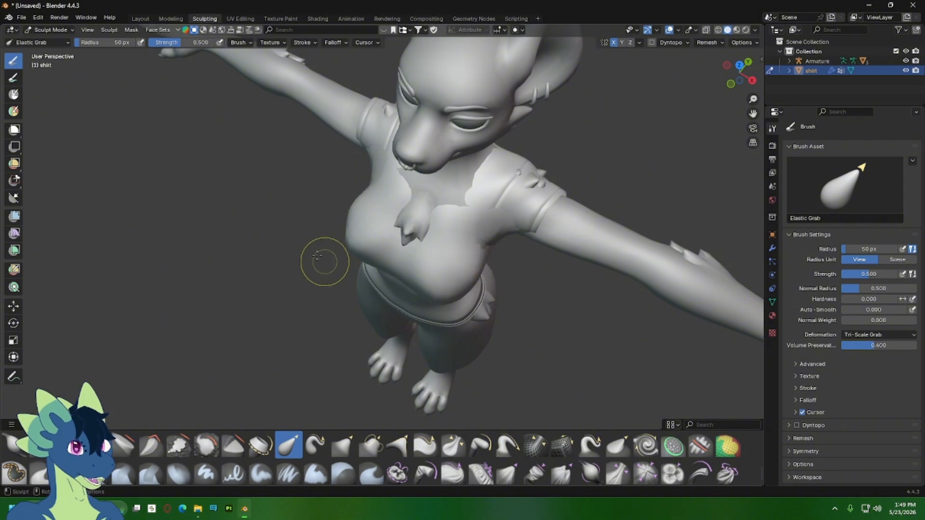
Step: Refine the shirt's fit at the side of the bust and around the collar, checking it against the body with X-ray
scroll(318, 256, up, 2)
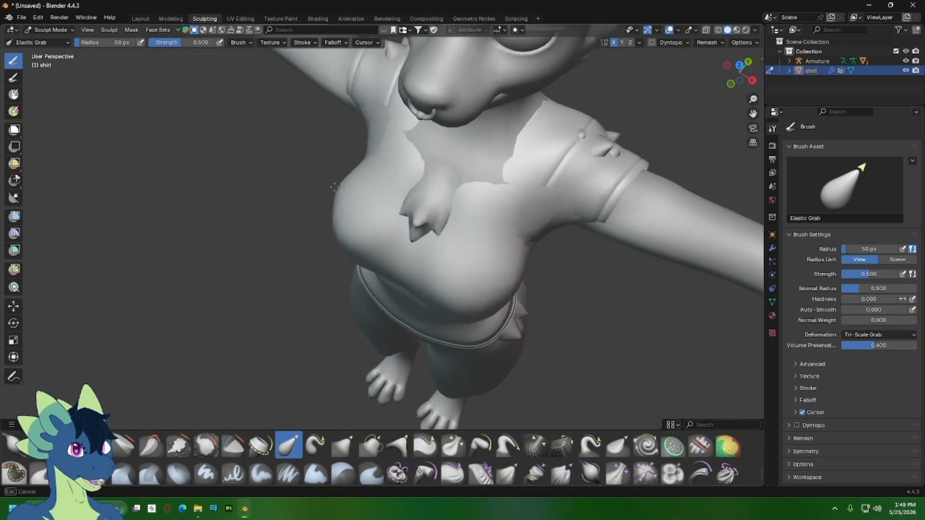
drag(334, 188, 346, 192)
key(alt+z)
key(alt+z)
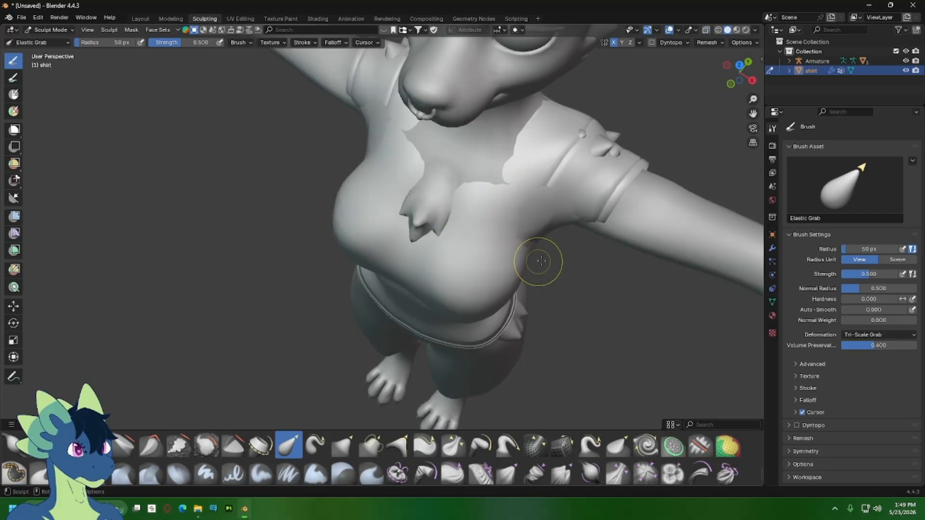
middle_drag(542, 229, 599, 182)
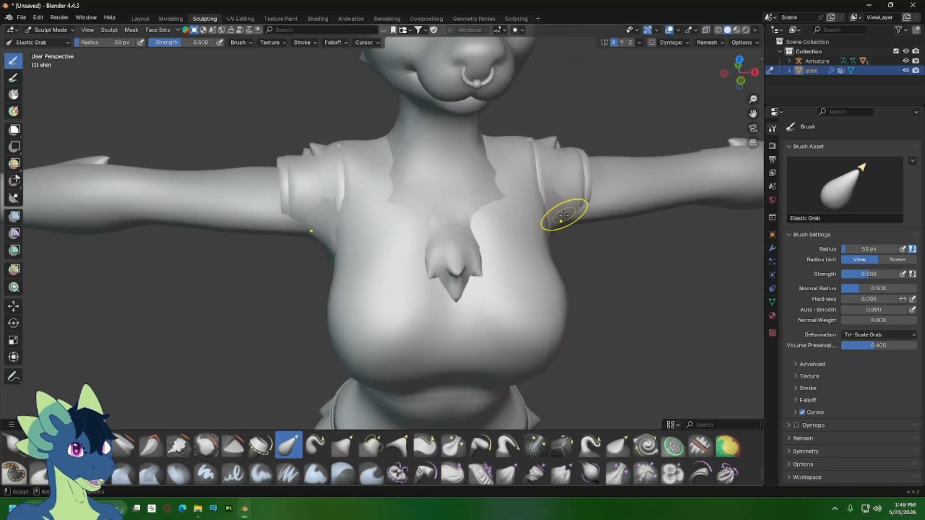
mouse_move(541, 217)
middle_down()
mouse_move(436, 181)
mouse_move(420, 185)
mouse_move(438, 197)
mouse_move(473, 258)
mouse_move(512, 275)
mouse_move(426, 210)
middle_up()
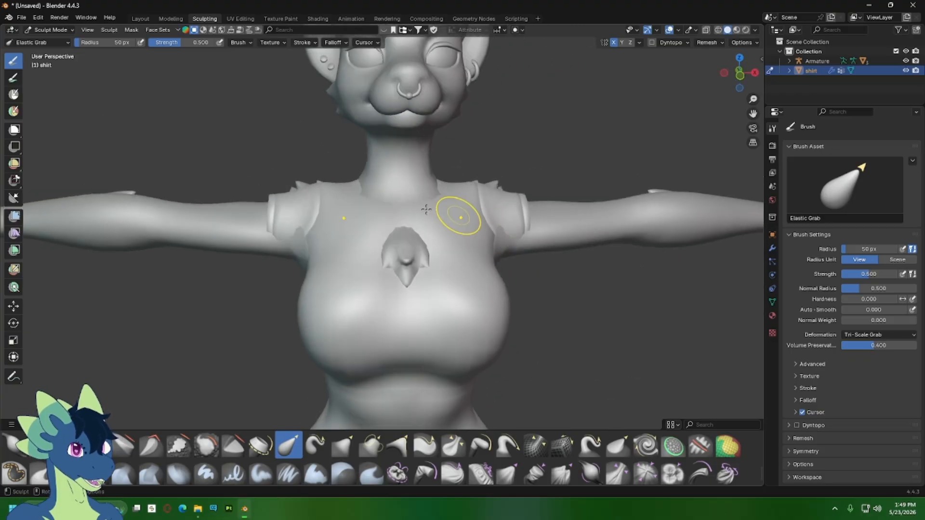
Step: Set the viewport shading color to Random to tell the shirt from the body, and inspect the shirt's sides and back
click(759, 30)
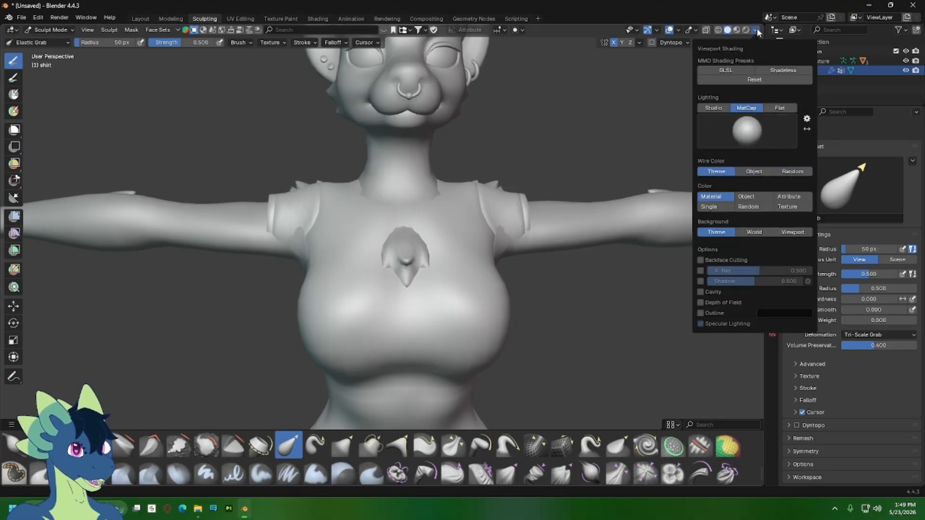
click(748, 207)
mouse_move(530, 309)
middle_down()
mouse_move(299, 330)
mouse_move(540, 325)
mouse_move(540, 289)
mouse_move(514, 296)
mouse_move(531, 279)
mouse_move(499, 268)
middle_up()
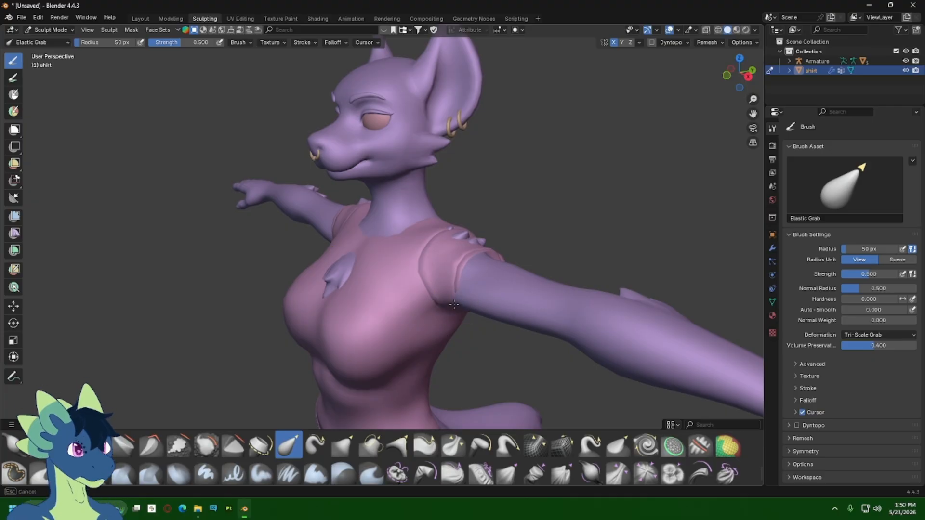
middle_drag(447, 307, 485, 364)
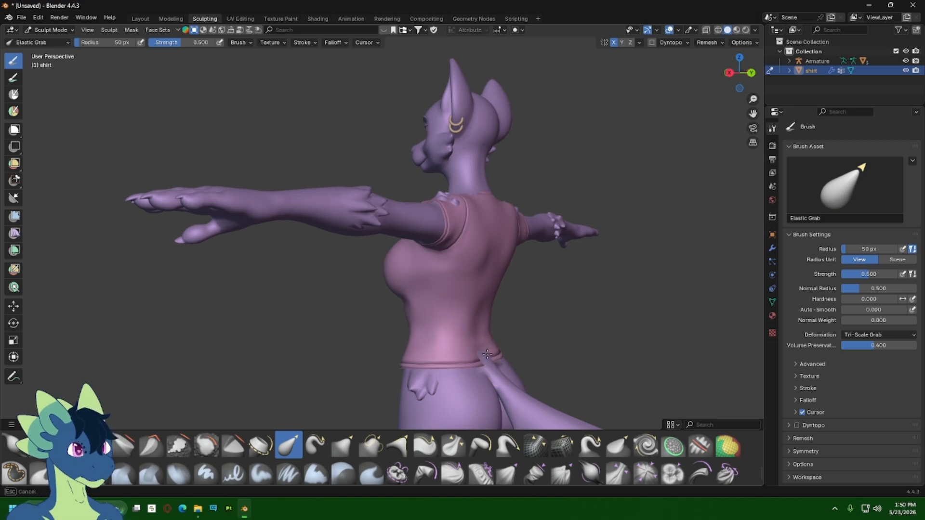
middle_drag(489, 359, 458, 374)
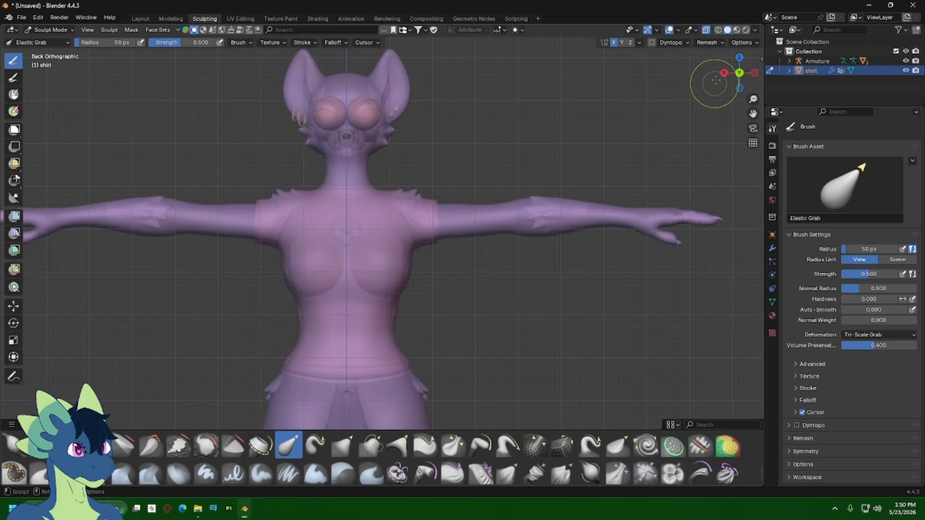
Step: From the right side view with X-ray on, pull the shirt's front and underbust outward to clear the body
click(724, 73)
scroll(444, 330, up, 3)
drag(444, 330, 428, 322)
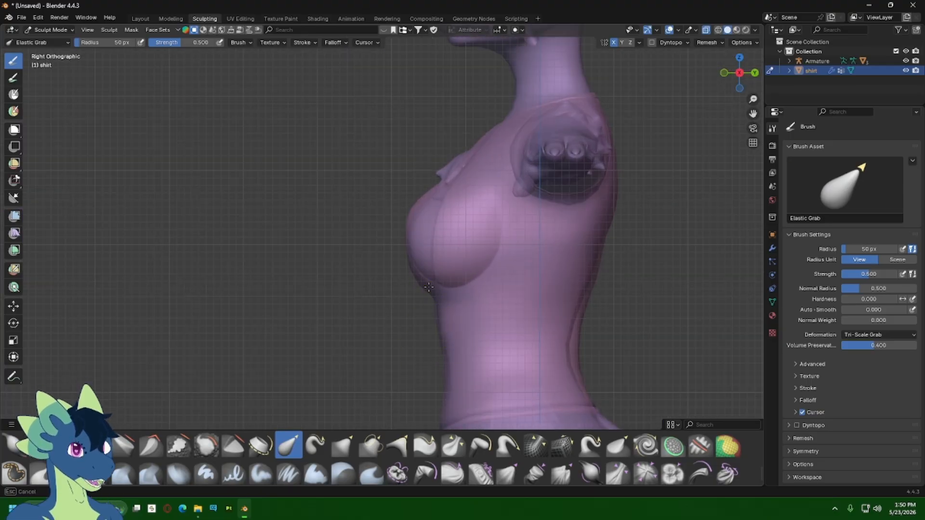
mouse_move(445, 254)
mouse_down()
mouse_move(423, 293)
mouse_move(438, 278)
mouse_move(422, 275)
mouse_up()
scroll(419, 280, up, 2)
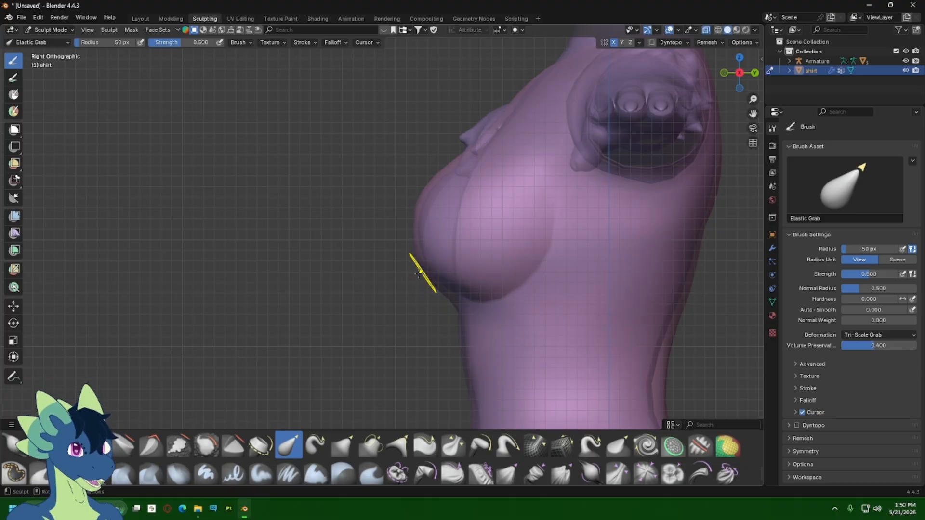
drag(458, 328, 456, 303)
Step: Pull the shirt out over the patch of body showing on the upper stomach just below the bust
mouse_move(455, 303)
middle_down()
mouse_move(541, 314)
mouse_move(471, 295)
middle_up()
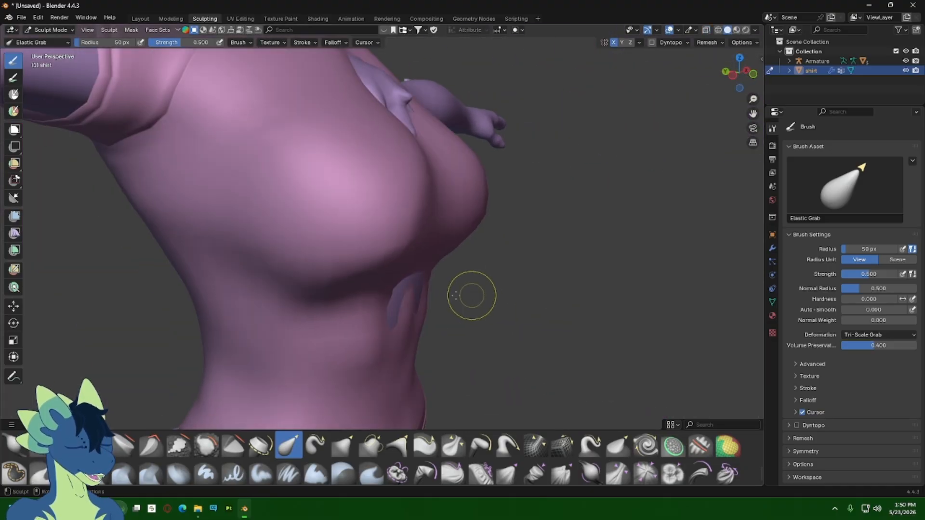
mouse_move(472, 295)
mouse_down()
mouse_move(398, 307)
mouse_move(412, 308)
mouse_up()
scroll(407, 326, down, 4)
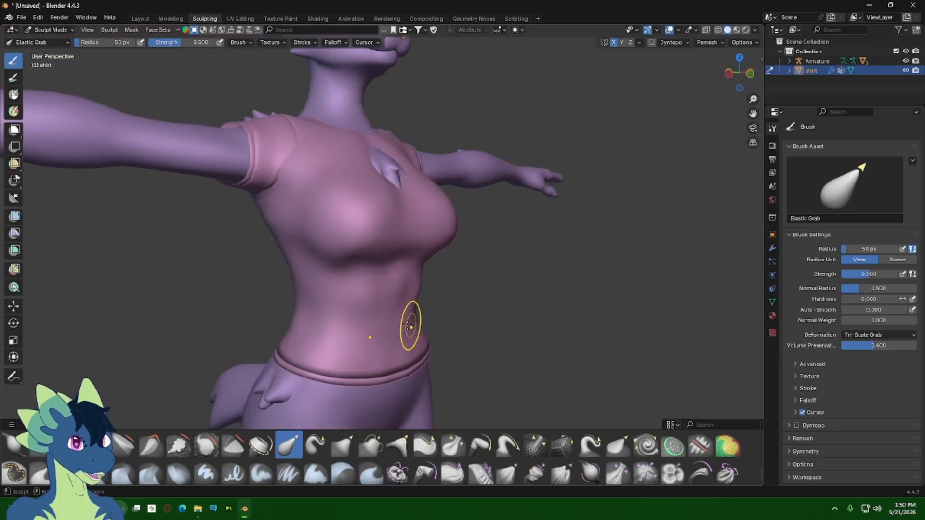
scroll(449, 223, up, 2)
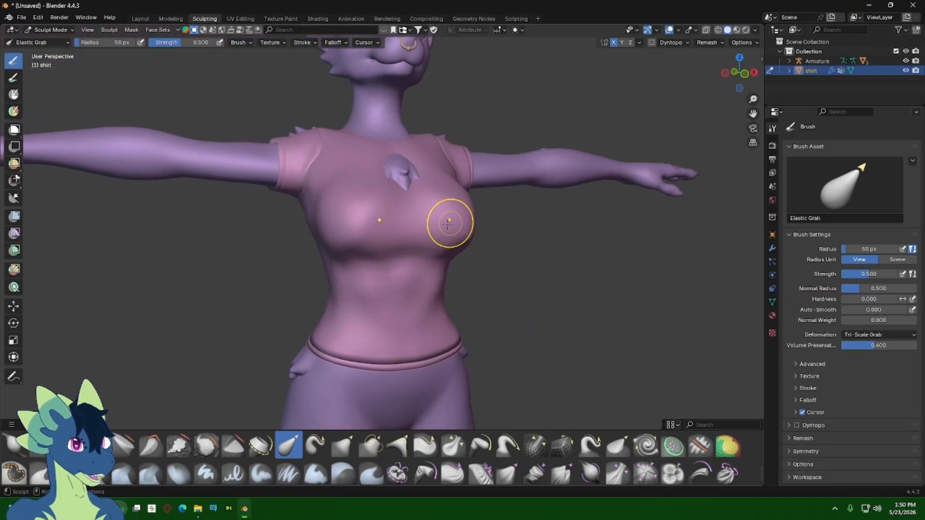
Step: Compare the shirt's fit with the body underneath by switching X-ray on and off
click(707, 30)
click(707, 30)
click(707, 30)
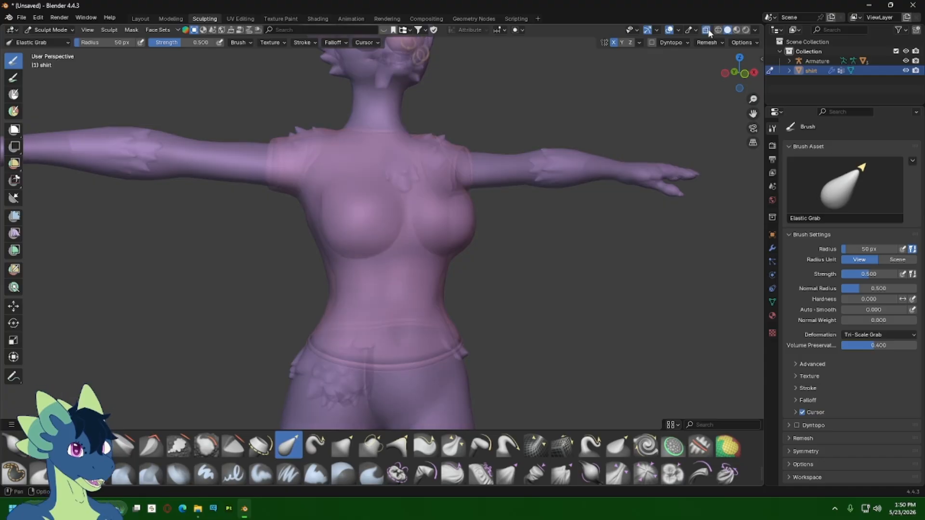
click(707, 30)
scroll(440, 241, up, 3)
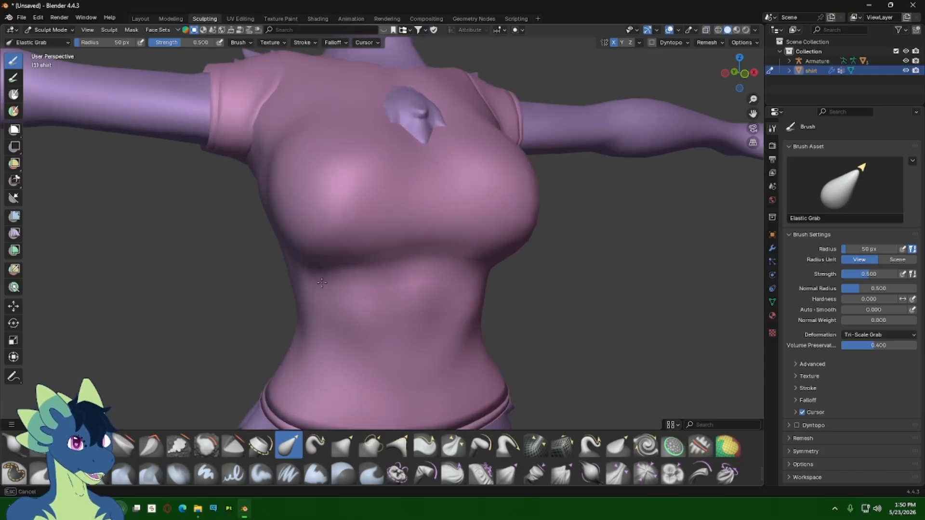
Step: Pull the shirt upward along the underside of the bust from the front and the side
drag(427, 241, 421, 214)
middle_drag(422, 213, 389, 250)
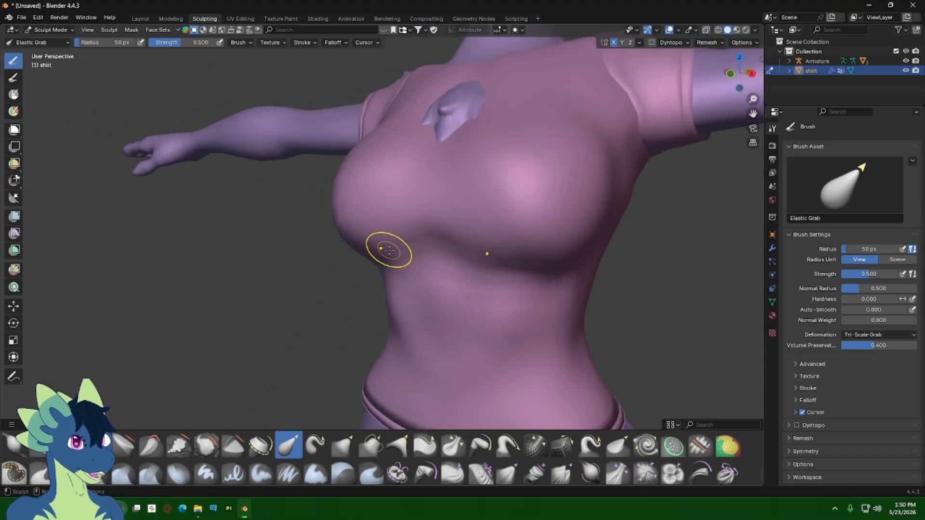
mouse_move(389, 249)
mouse_down()
mouse_move(396, 228)
mouse_move(418, 215)
mouse_up()
mouse_move(417, 215)
middle_down()
mouse_move(453, 225)
mouse_move(456, 244)
middle_up()
Step: Examine the shirt's fit against the body with X-ray on, from above, the front and the side
key(alt+z)
mouse_move(556, 136)
middle_down()
mouse_move(552, 155)
mouse_move(546, 134)
middle_up()
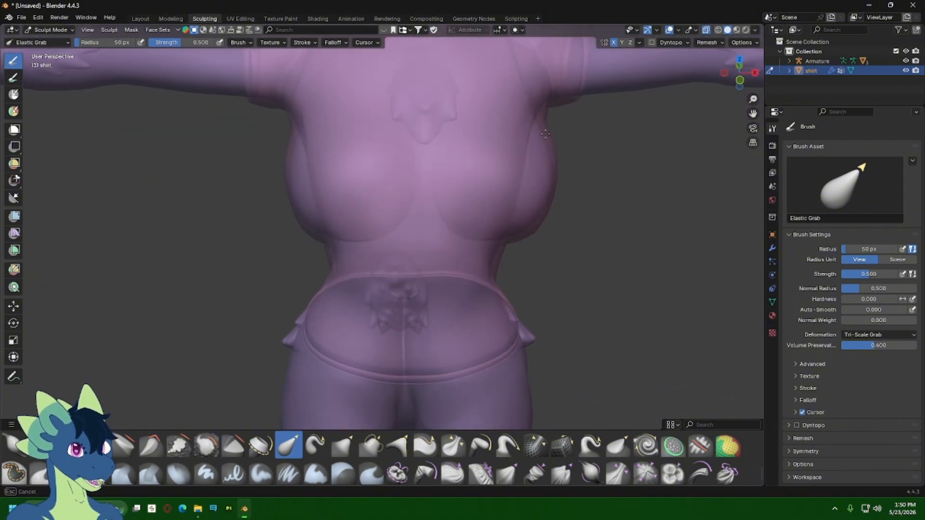
middle_drag(553, 248, 528, 228)
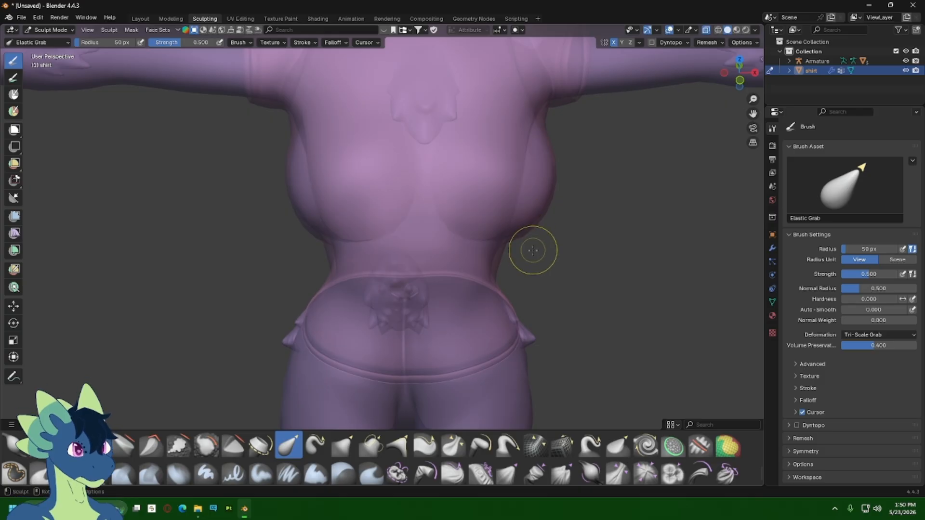
key(KP_1)
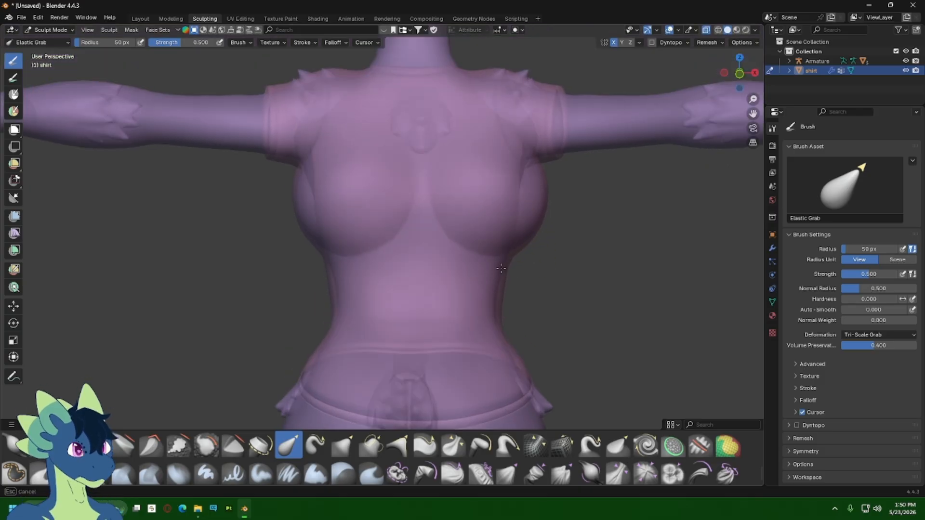
mouse_move(516, 351)
middle_down()
mouse_move(521, 330)
mouse_move(434, 288)
middle_up()
scroll(434, 288, down, 2)
middle_drag(527, 277, 598, 285)
Step: Pull the shirt's neckline outward with Elastic Grab to clear the body at the base of the neck
key(alt+z)
middle_drag(437, 212, 436, 202)
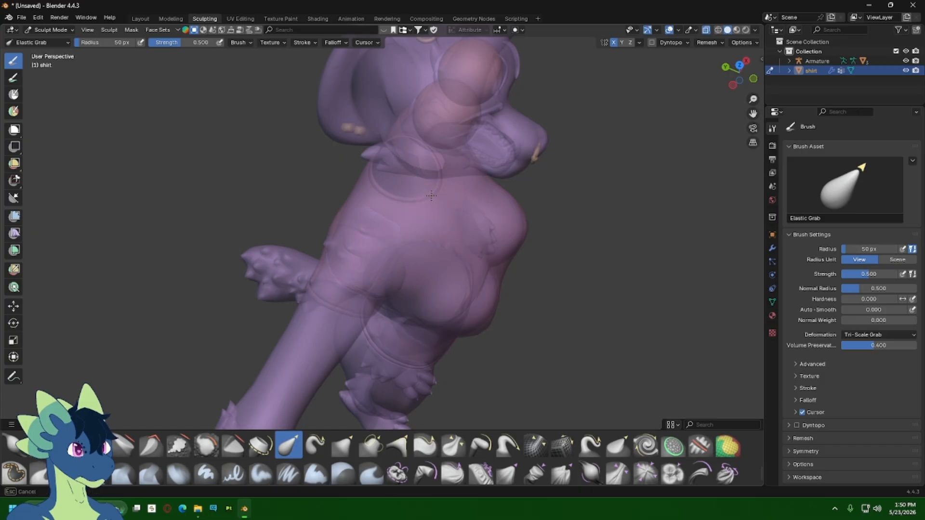
drag(432, 195, 440, 206)
mouse_move(417, 201)
middle_down()
mouse_move(424, 212)
mouse_move(356, 192)
mouse_move(383, 200)
middle_up()
key(alt+z)
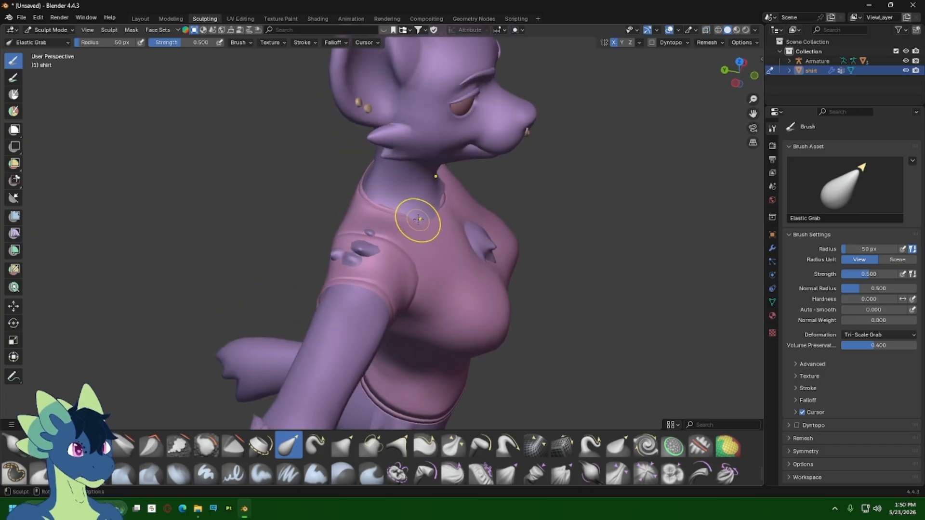
drag(422, 211, 438, 227)
mouse_move(506, 239)
middle_down()
mouse_move(447, 209)
mouse_move(404, 202)
mouse_move(479, 258)
middle_up()
drag(448, 232, 476, 216)
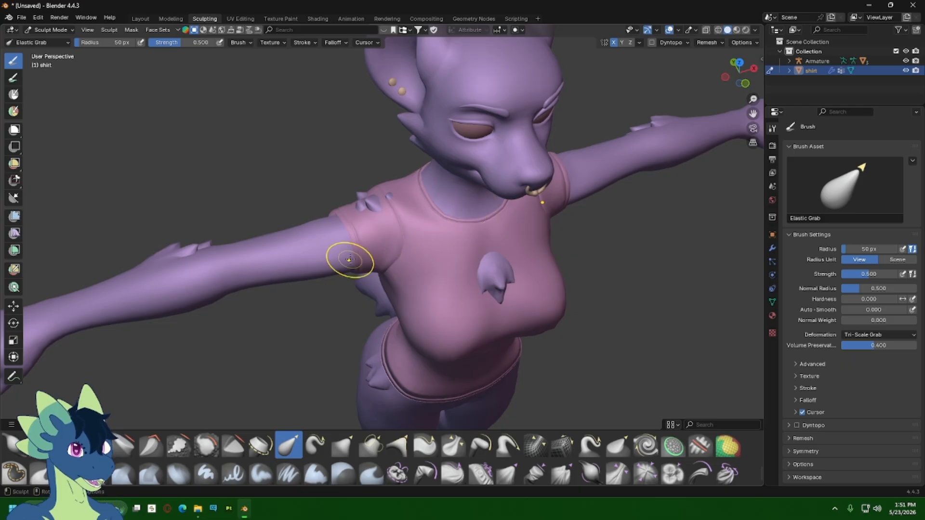
Step: Back in the Layout workspace, assign Armature as the object of the shirt's Armature.001 modifier
middle_drag(350, 260, 385, 266)
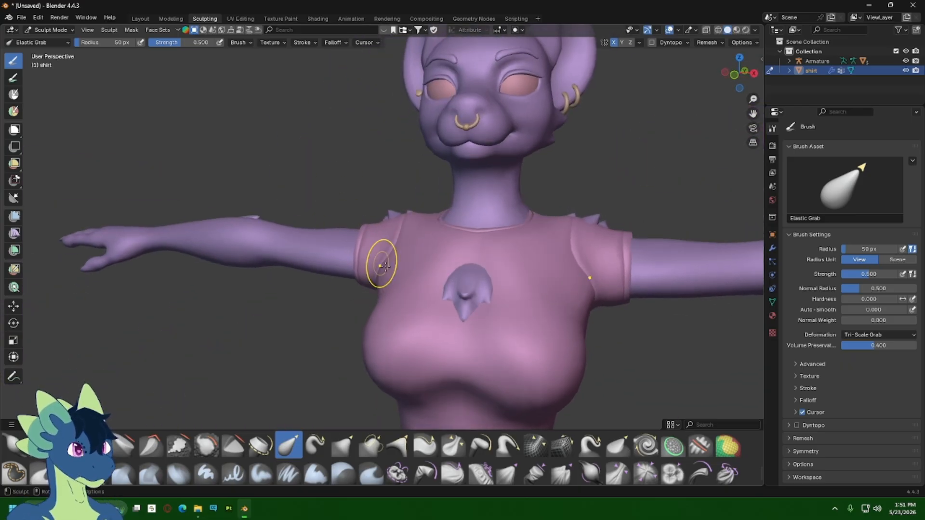
scroll(385, 267, down, 3)
shift+middle_drag(473, 282, 432, 212)
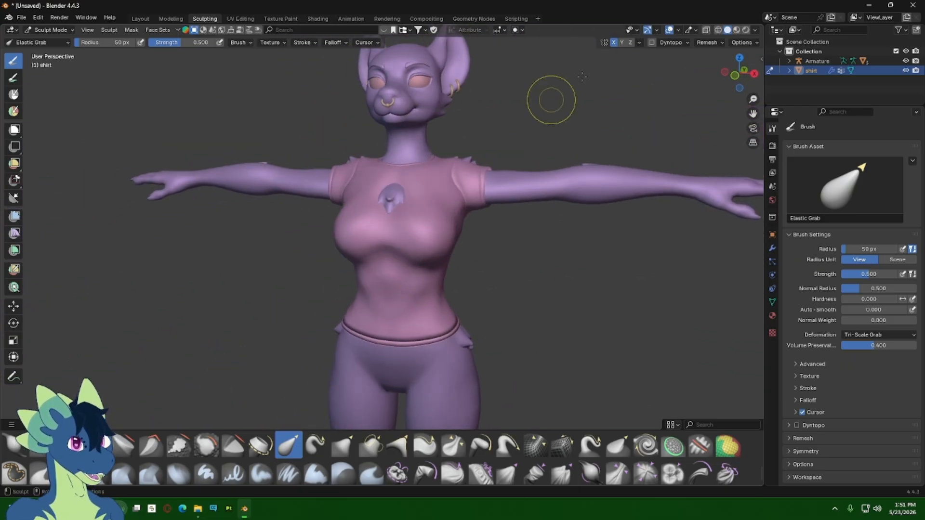
click(735, 75)
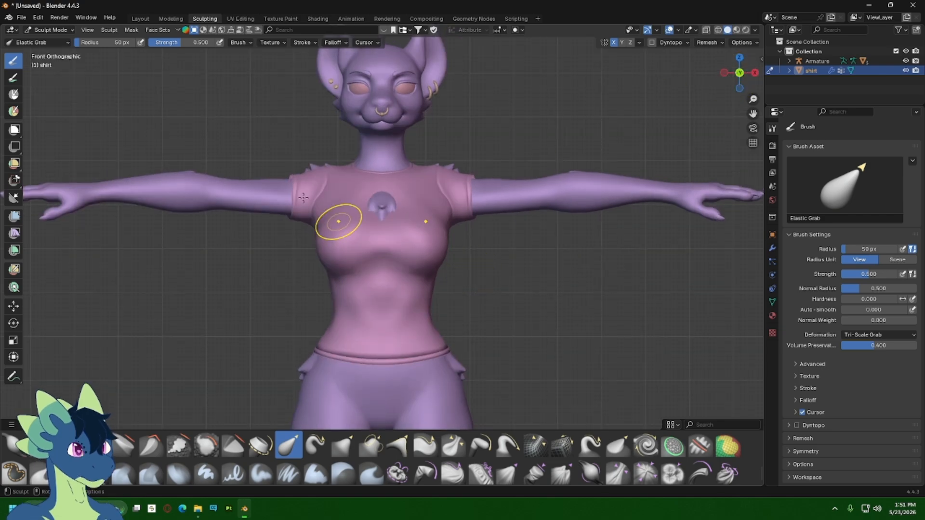
click(151, 17)
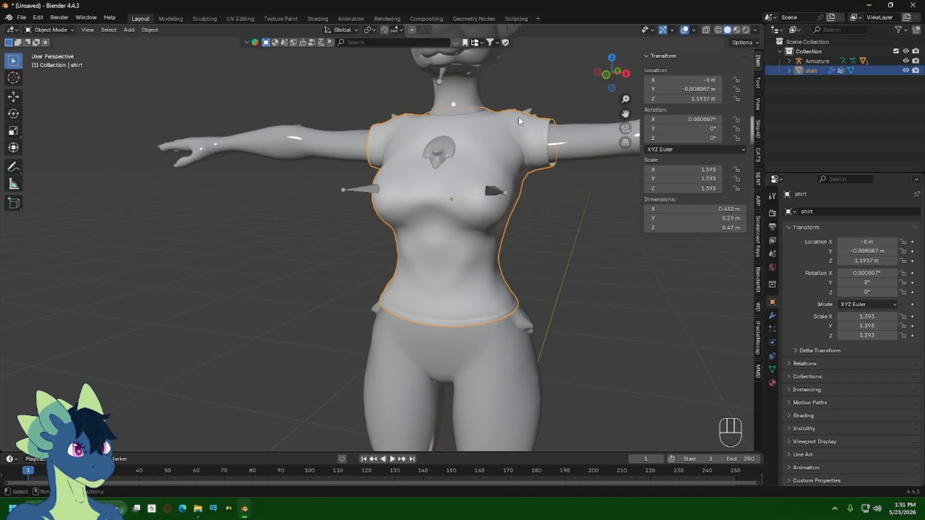
click(461, 183)
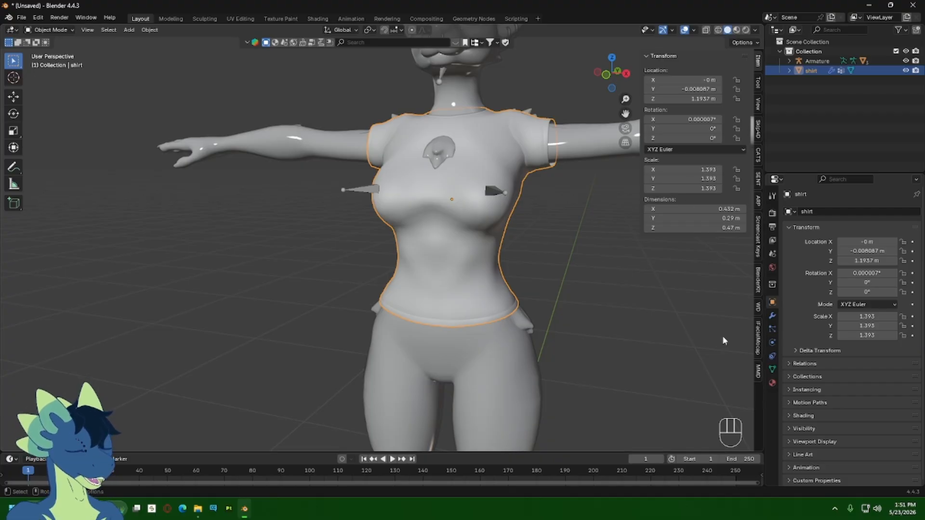
click(773, 316)
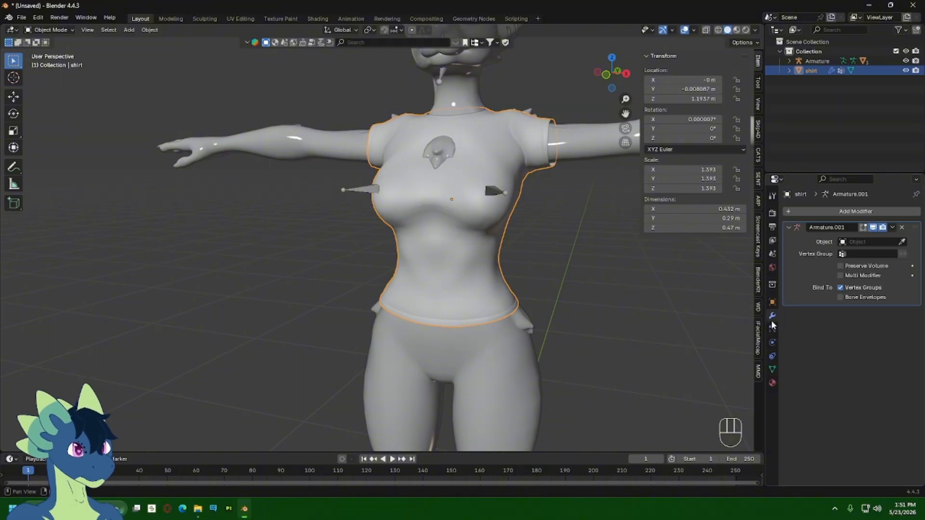
shift+middle_drag(533, 247, 535, 316)
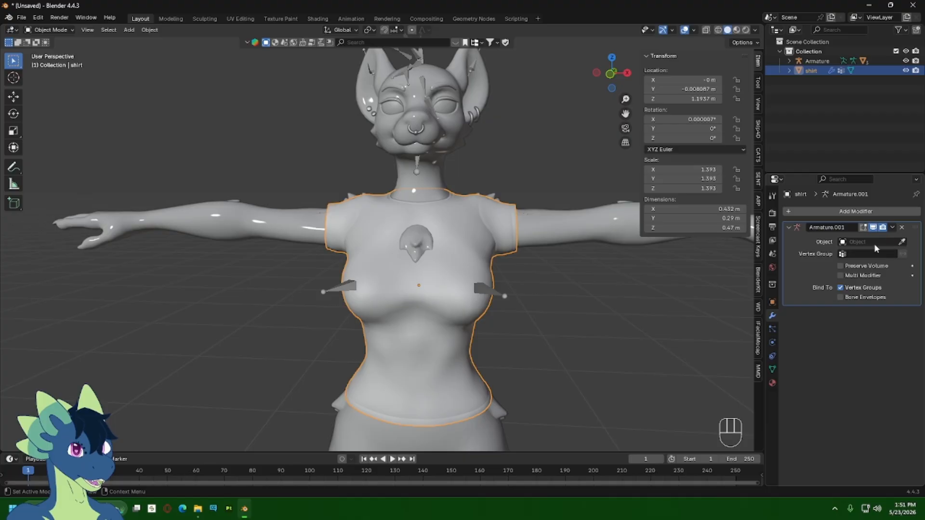
click(859, 238)
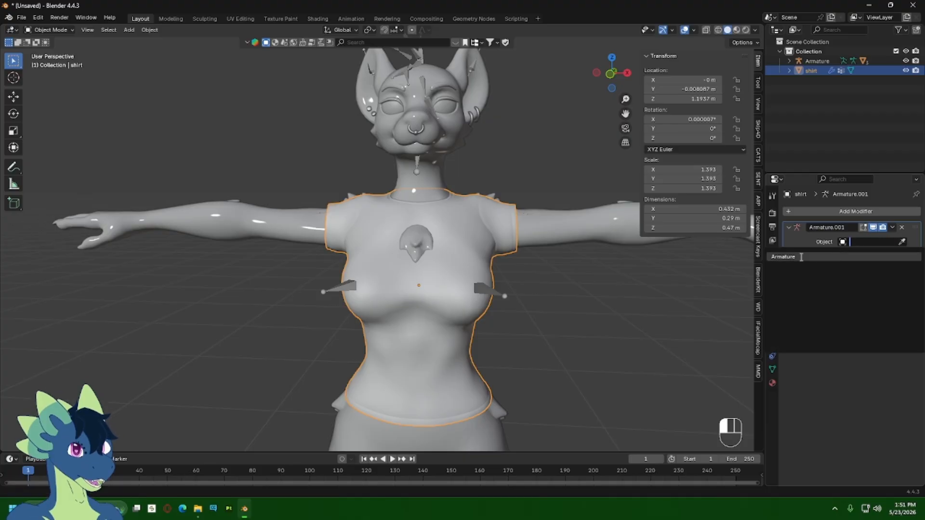
click(905, 254)
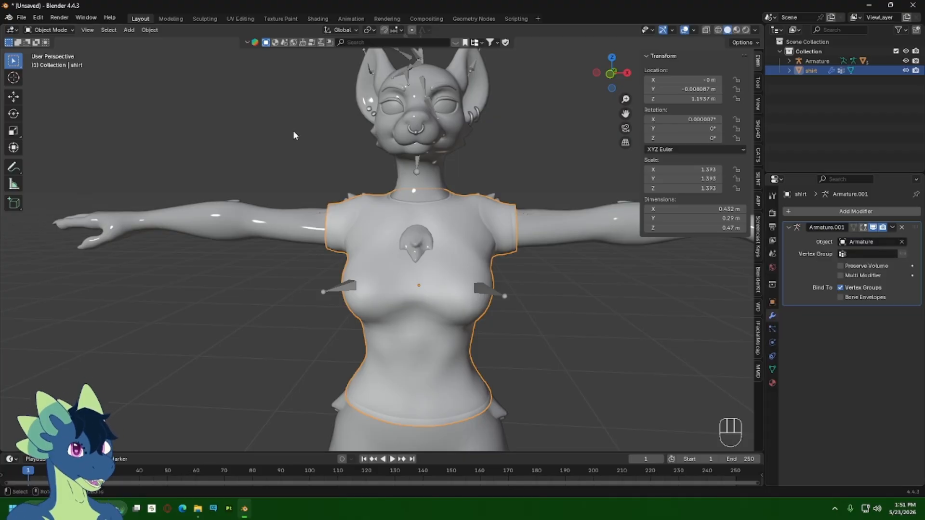
Step: Transfer the weights to the shirt with Robust Weight Transfer, using Body as the source
click(445, 158)
click(457, 197)
middle_drag(457, 197, 491, 261)
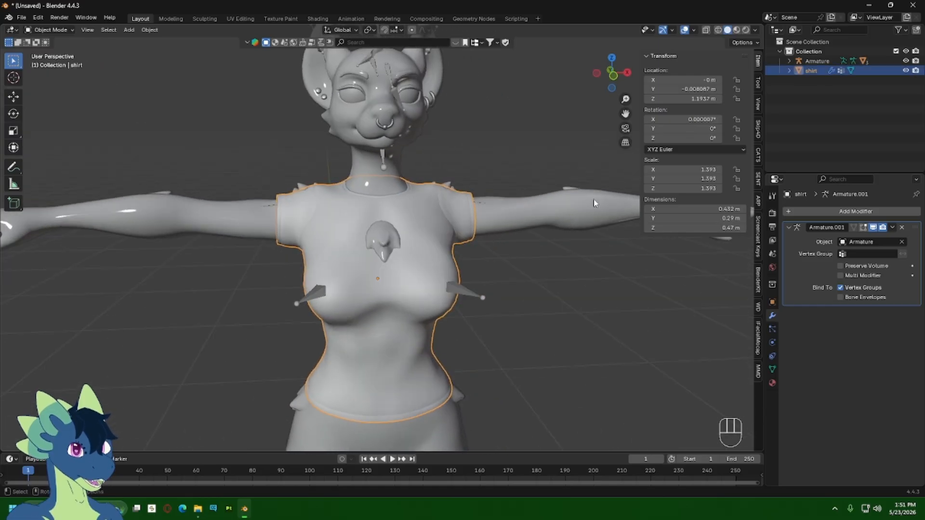
click(759, 188)
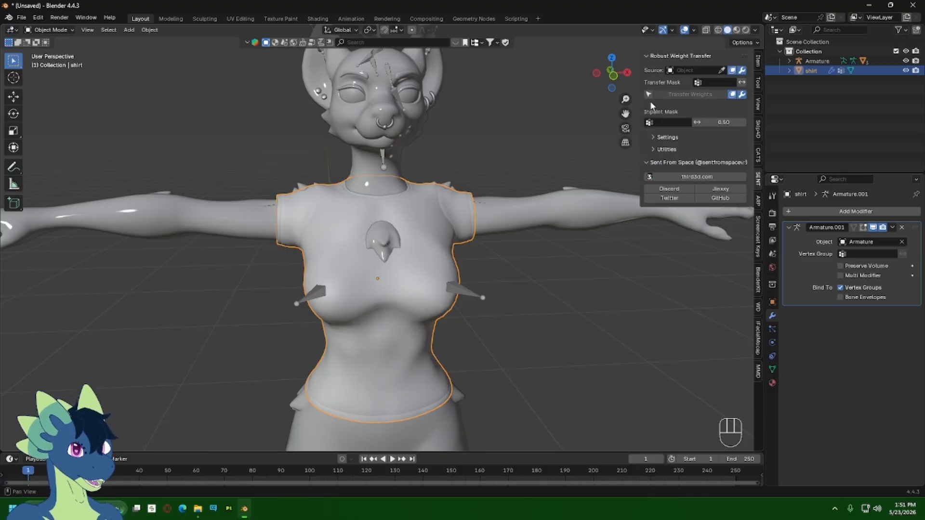
click(704, 71)
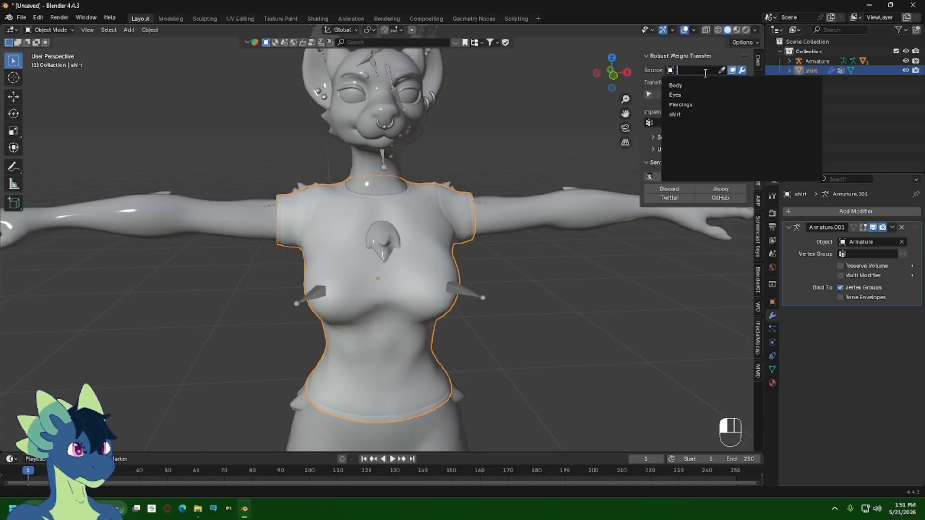
click(684, 86)
click(721, 71)
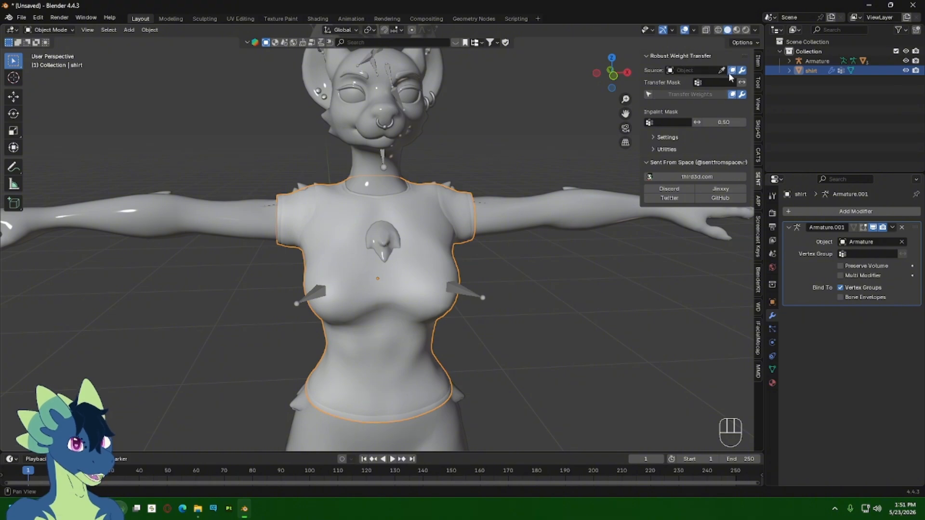
click(722, 70)
click(582, 186)
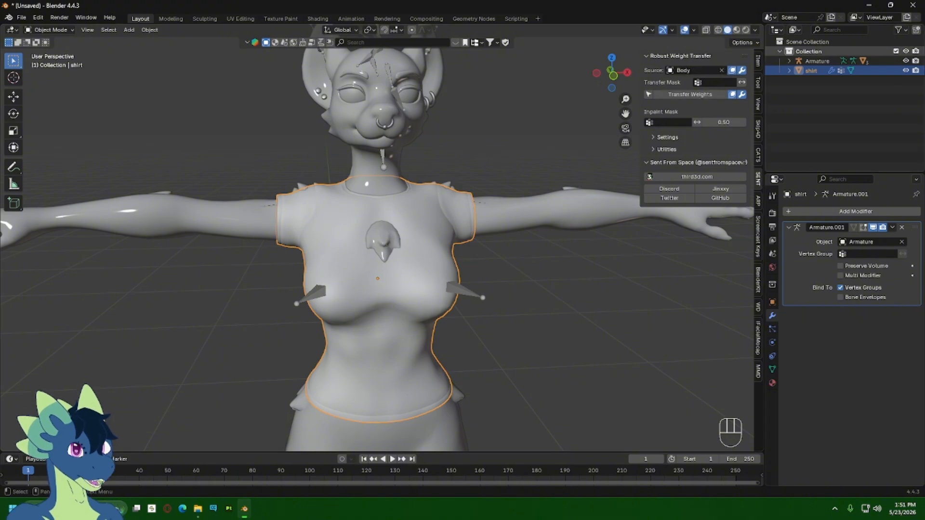
click(689, 95)
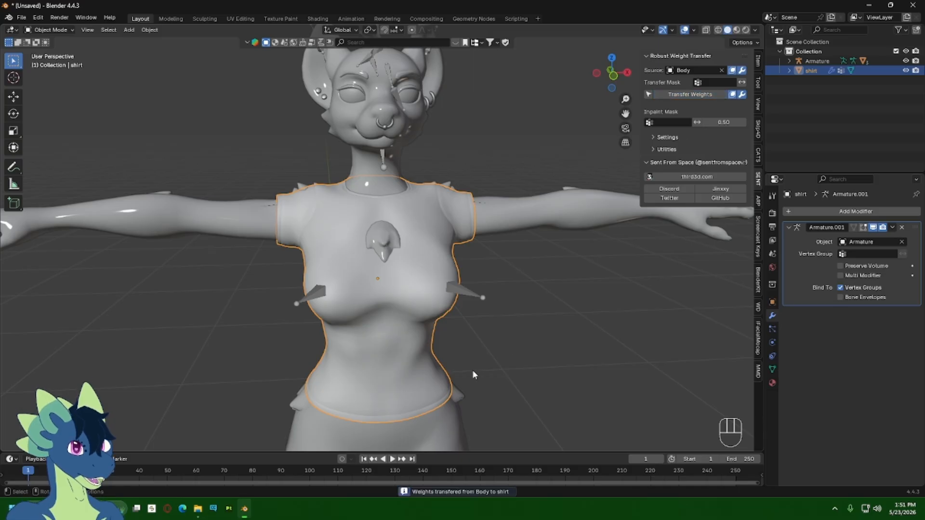
Step: Put the armature in Pose Mode, test-rotate the left upper arm bone from the front view, and undo it
click(314, 292)
click(35, 31)
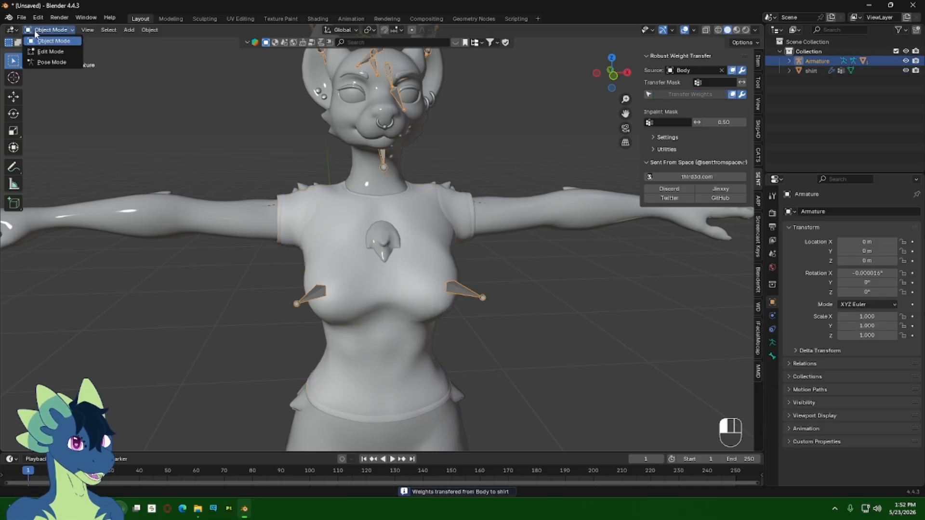
click(50, 63)
click(474, 235)
click(610, 80)
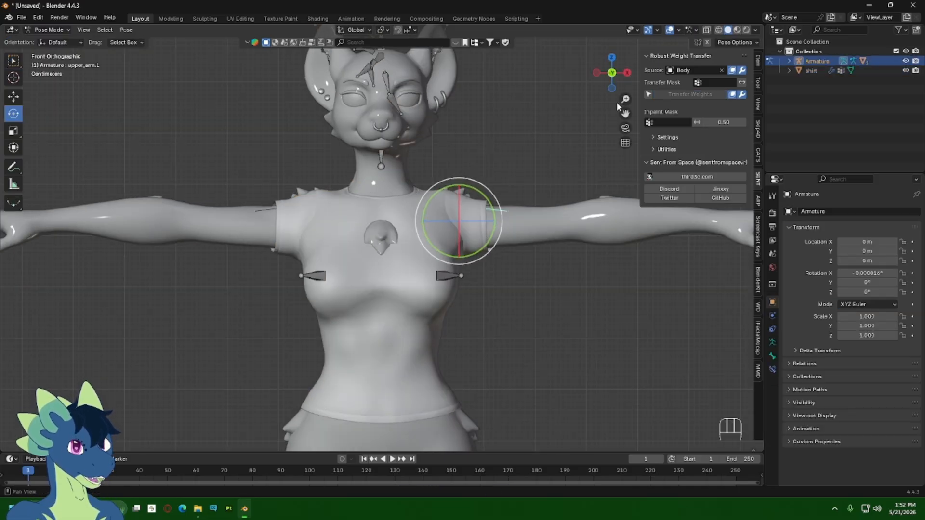
key(r)
click(323, 220)
key(ctrl+z)
Step: Test-rotate the right upper arm bone downward to check how the sleeve deforms, and undo it
click(295, 217)
key(r)
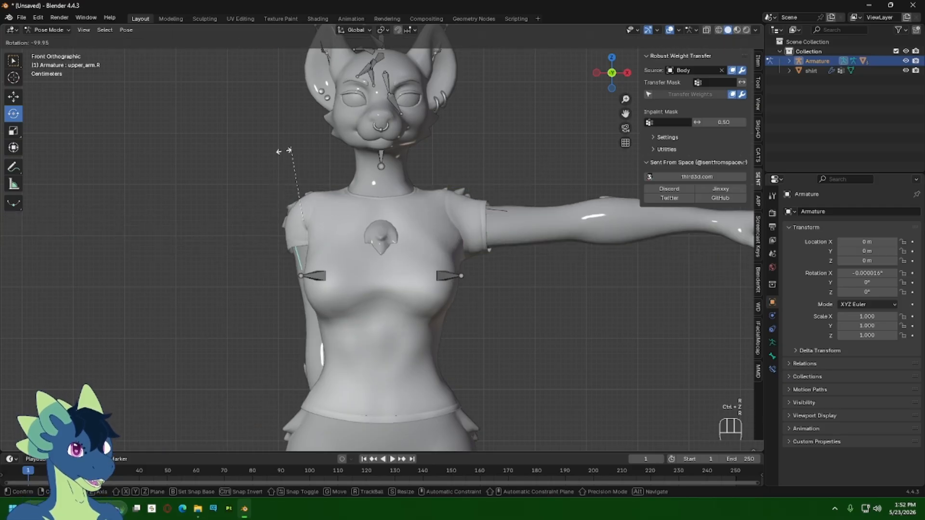
click(333, 159)
key(ctrl+z)
Step: Rotate the Chest bone sideways, inspect how the shirt follows the torso, and clear the bone's rotation
click(374, 274)
key(r)
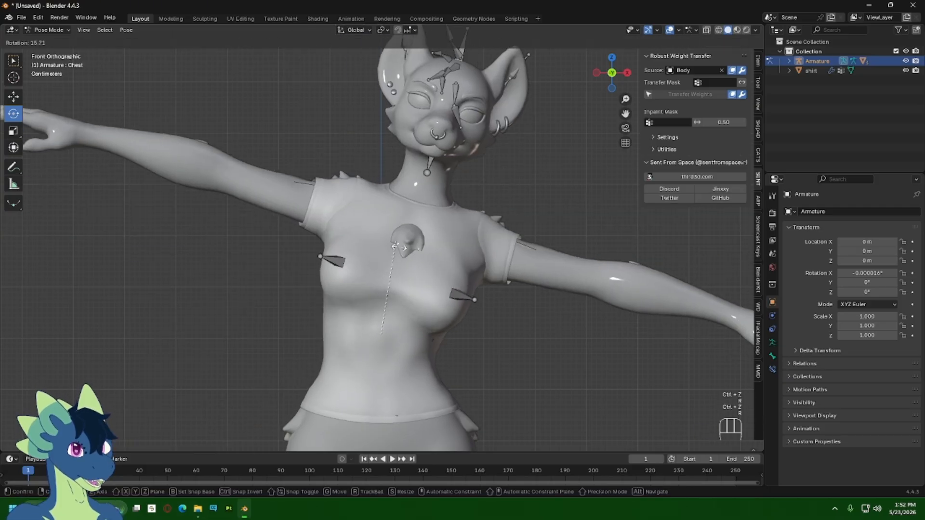
click(409, 258)
middle_drag(409, 257, 381, 285)
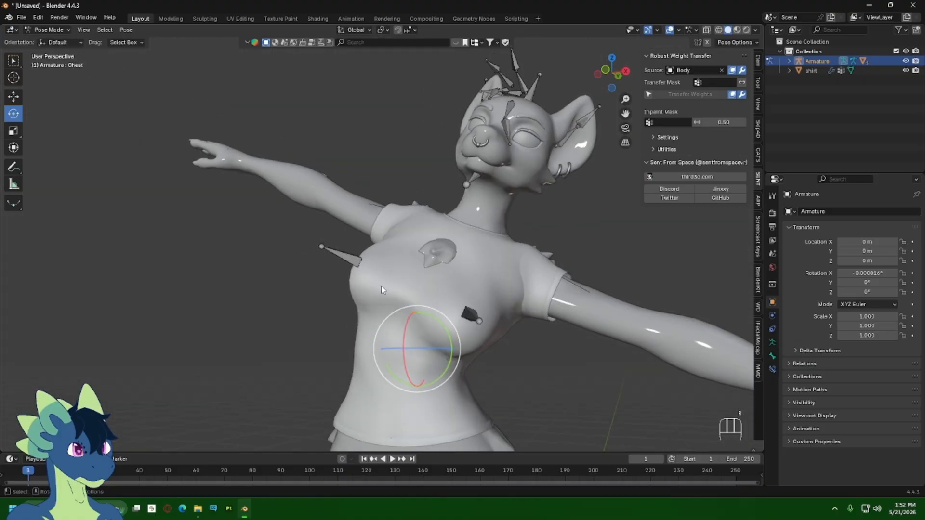
scroll(424, 309, up, 2)
shift+middle_drag(475, 332, 447, 212)
scroll(429, 265, up, 1)
middle_drag(430, 265, 460, 248)
key(alt+r)
scroll(417, 285, down, 5)
scroll(417, 209, up, 2)
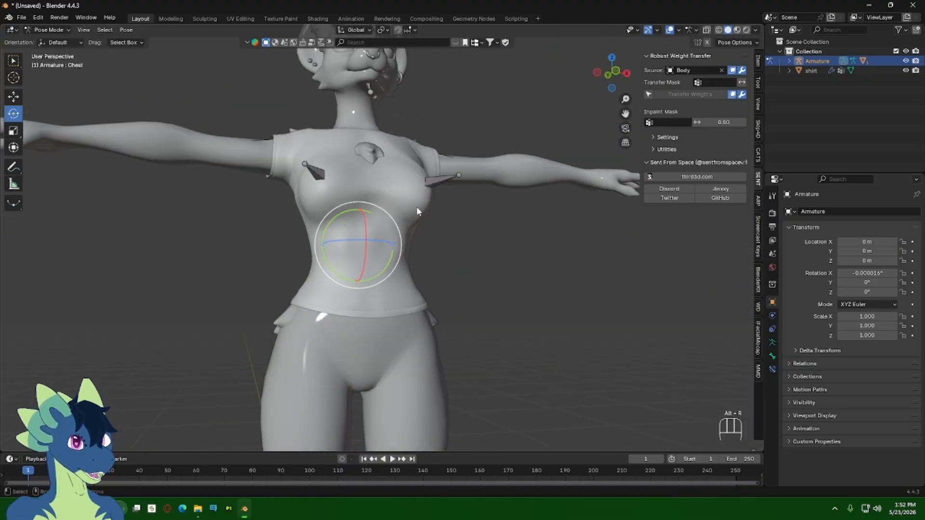
middle_drag(393, 203, 138, 31)
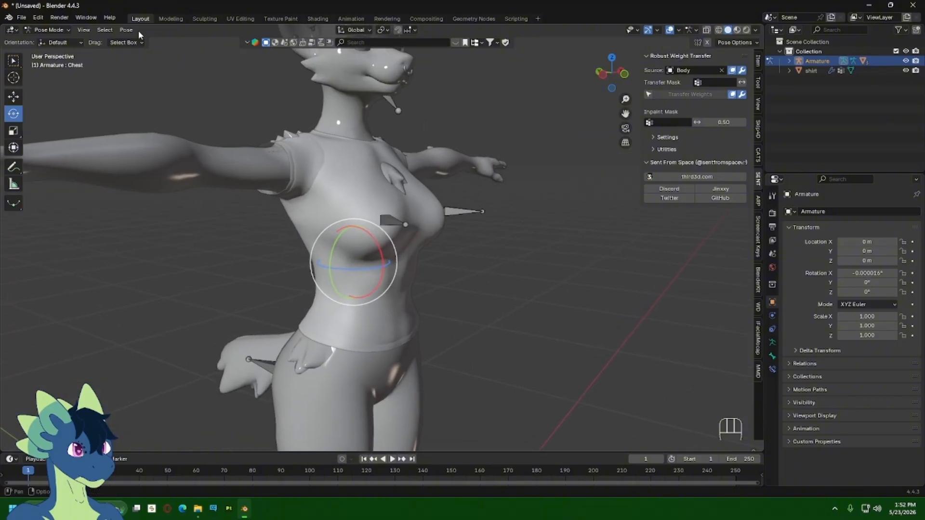
Step: Return to Object Mode, select the shirt together with the armature, and enter Weight Paint mode
click(58, 31)
click(50, 41)
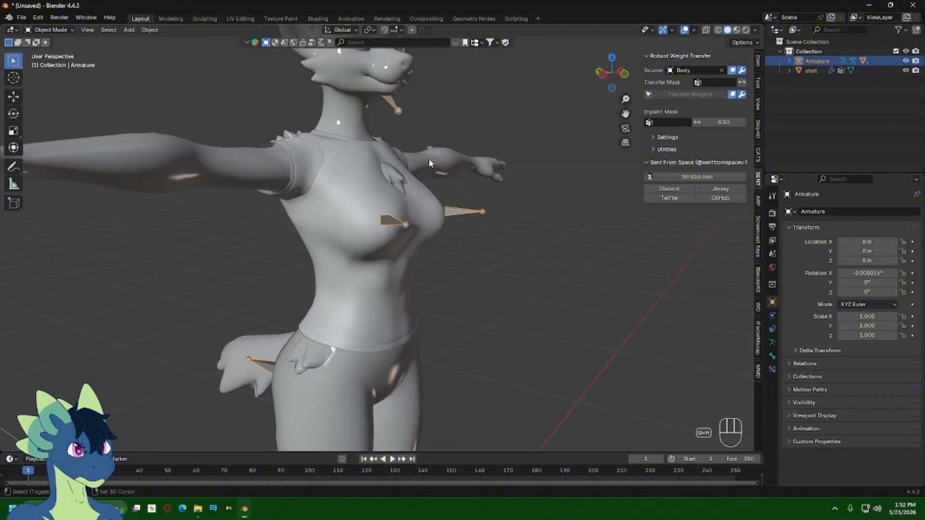
shift+click(352, 193)
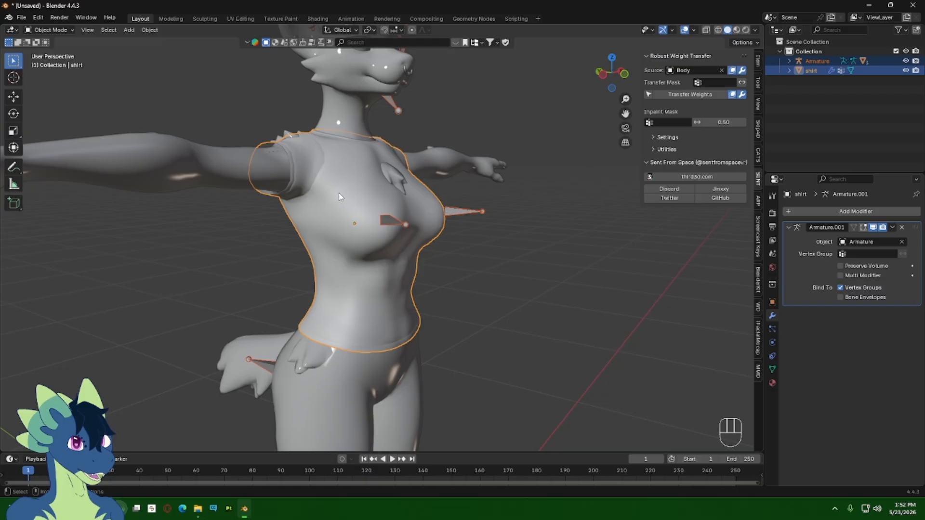
click(59, 30)
Step: Make a trial weight stroke on the shirt's front, undo it, and return to Object Mode
middle_drag(436, 251, 373, 244)
drag(446, 263, 447, 281)
key(ctrl+z)
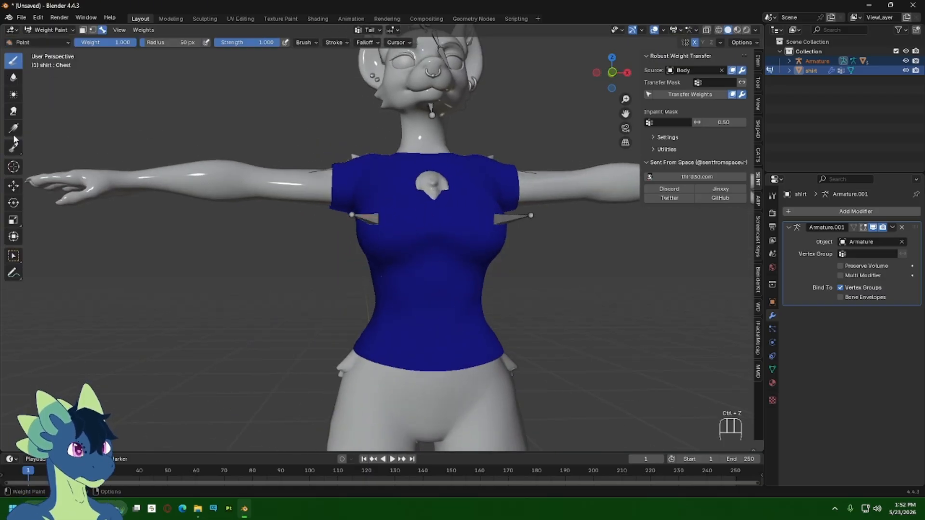
click(59, 31)
click(54, 41)
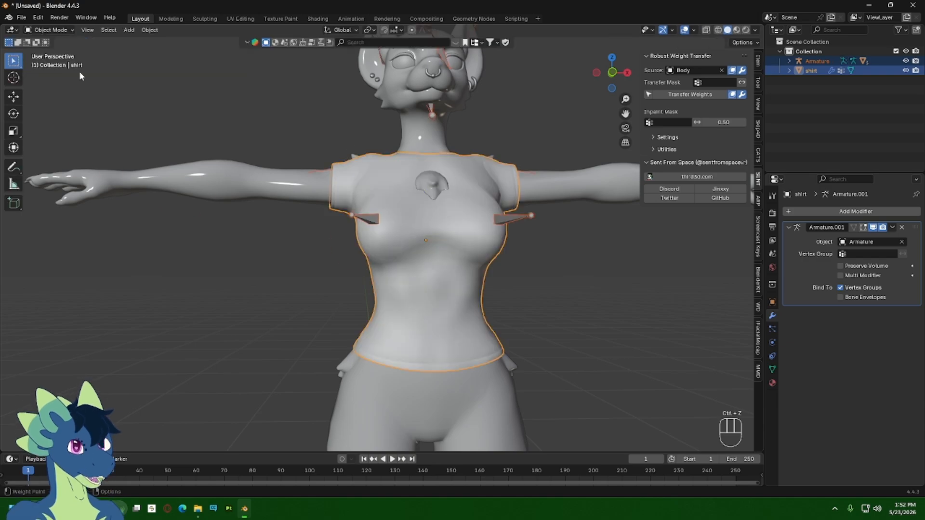
Step: Test-rotate the right upper arm bone in Pose Mode, undo it, and return to the shirt in Object Mode
scroll(452, 326, down, 2)
mouse_move(452, 326)
shift+middle_down()
mouse_move(409, 309)
mouse_move(425, 339)
mouse_move(588, 244)
mouse_move(413, 254)
mouse_move(601, 284)
shift+middle_up()
scroll(425, 339, up, 3)
scroll(495, 330, down, 2)
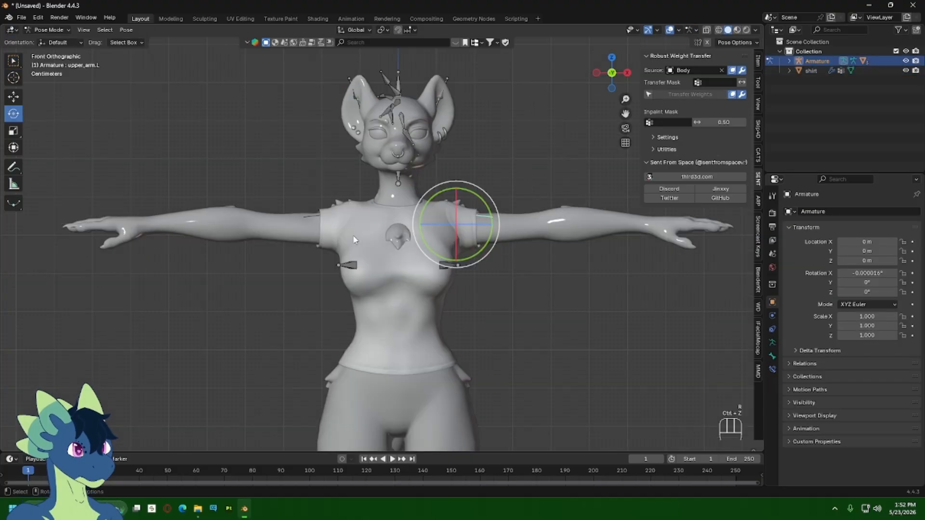
click(316, 226)
key(r)
click(231, 94)
key(ctrl+z)
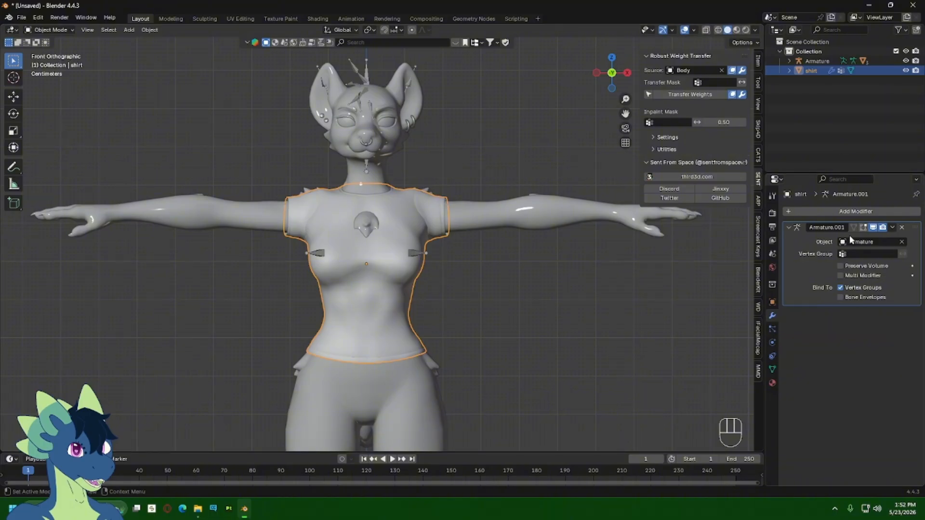
middle_drag(507, 311, 368, 306)
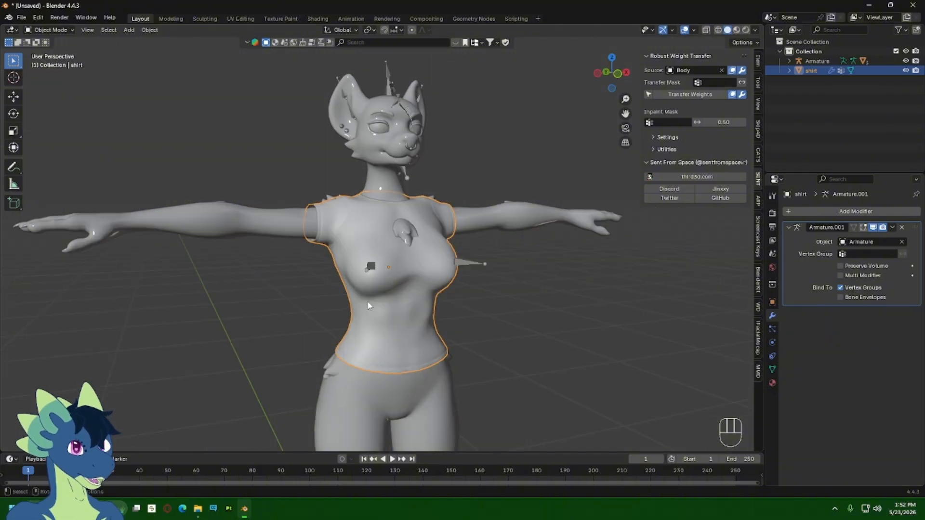